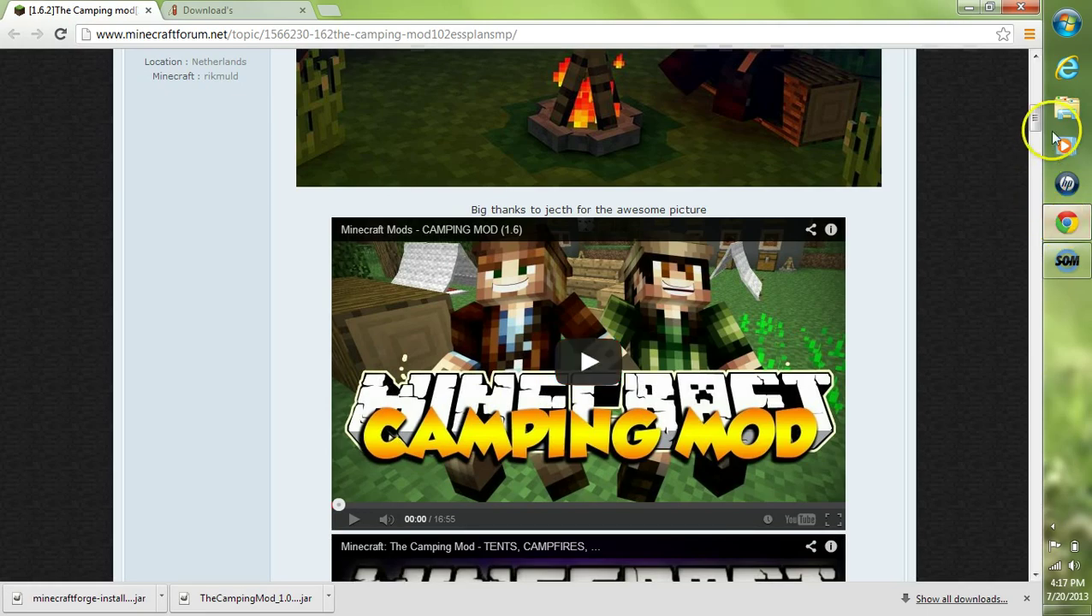
Scroll the forum post to its Downloads section and switch to the Camping Mod downloads tab.
{"action": "left_click_drag", "start_coordinate": [1035, 120], "coordinate": [1032, 168]}
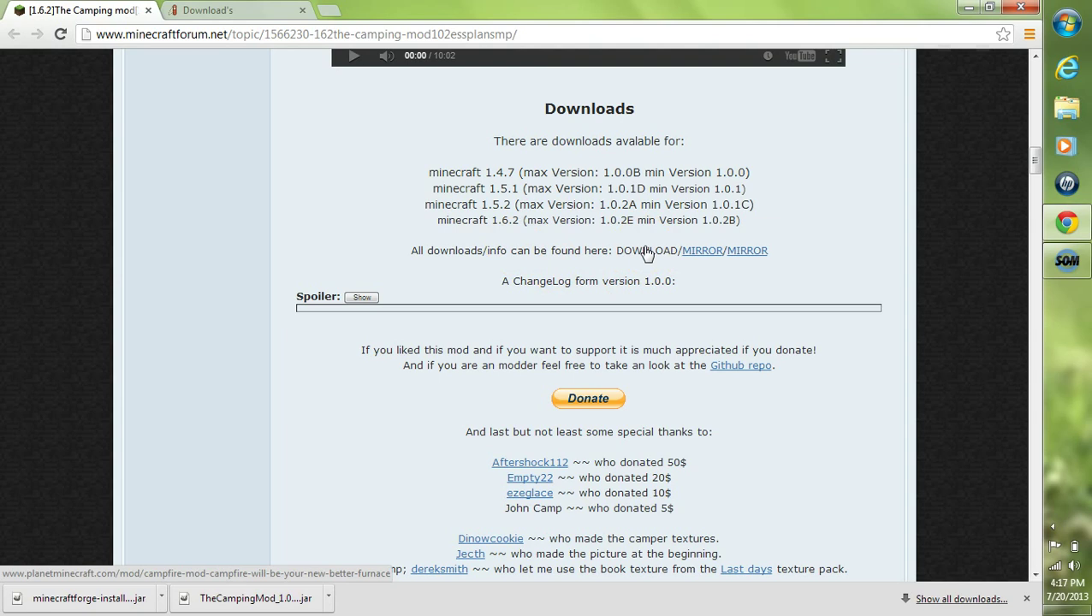
{"action": "key", "text": "ctrl+Tab"}
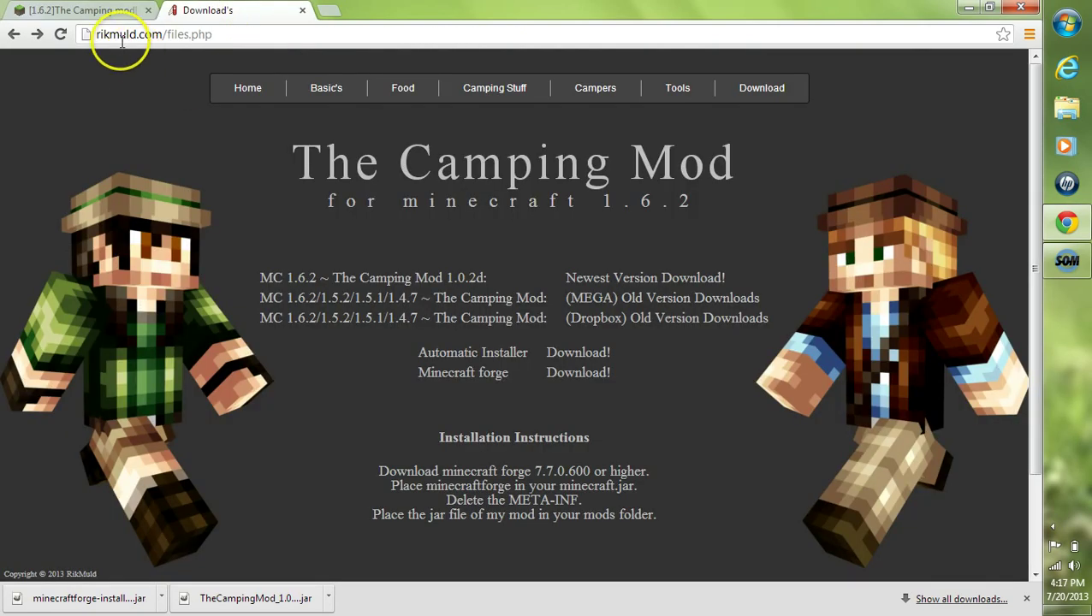
Open 'Newest Version Download!' in a new tab and switch to its adf.ly page.
{"action": "left_click", "coordinate": [75, 12]}
{"action": "left_click", "coordinate": [209, 12]}
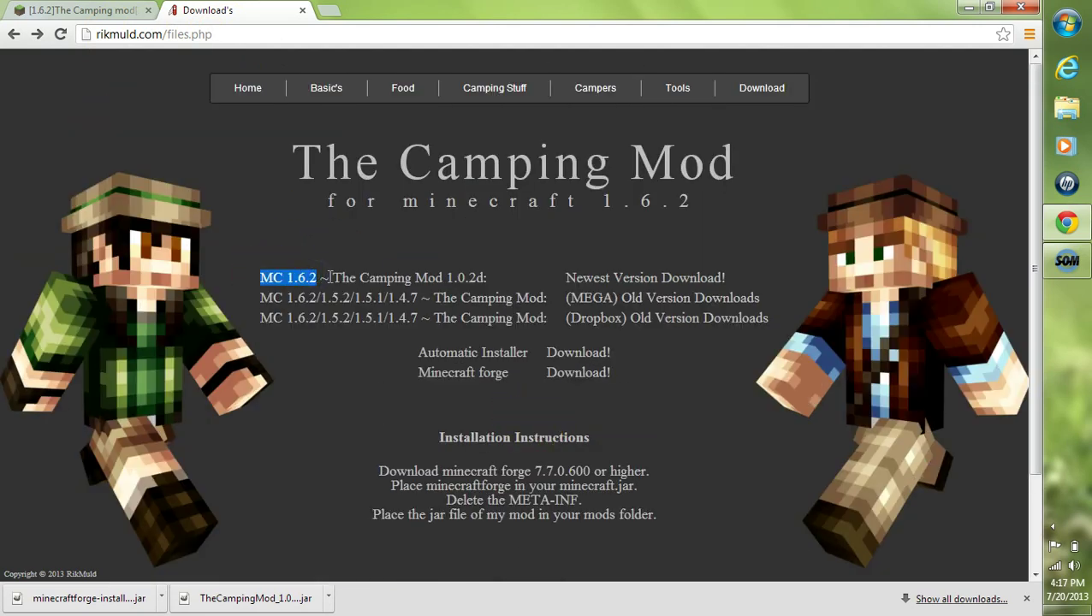
{"action": "middle_click", "coordinate": [623, 285]}
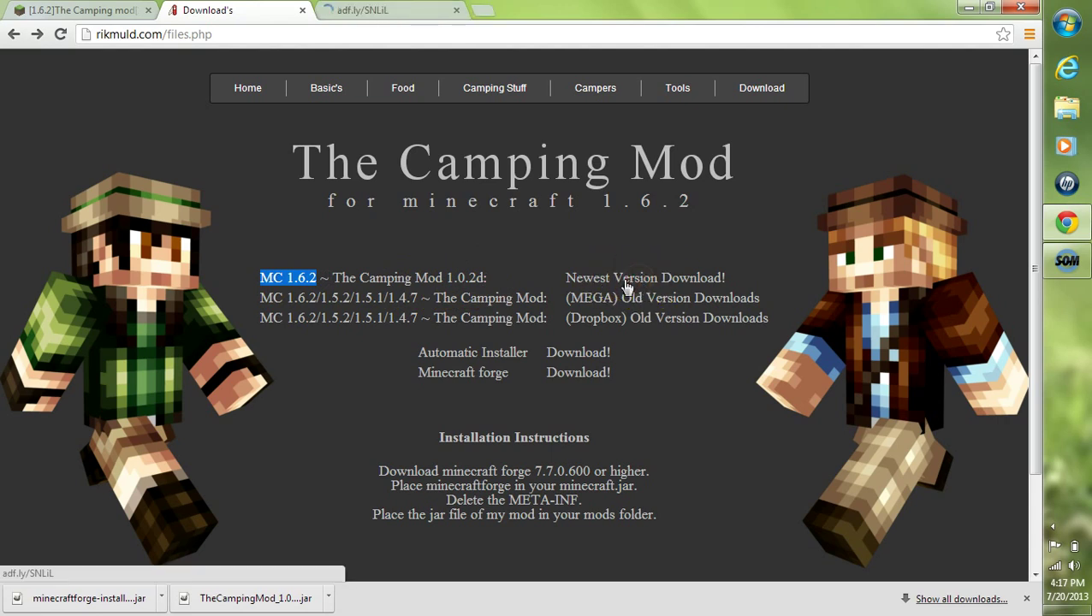
{"action": "left_click", "coordinate": [354, 9]}
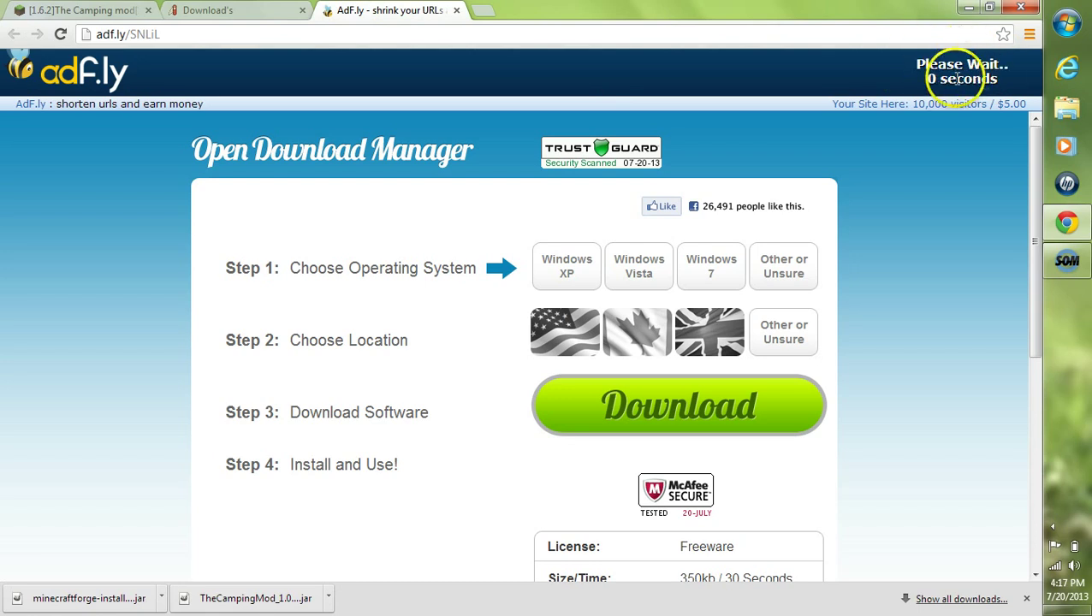
Skip the ad, download and keep the TheCampingMod 1.0.2e jar (0.55 MiB), and close that tab.
{"action": "left_click", "coordinate": [965, 74]}
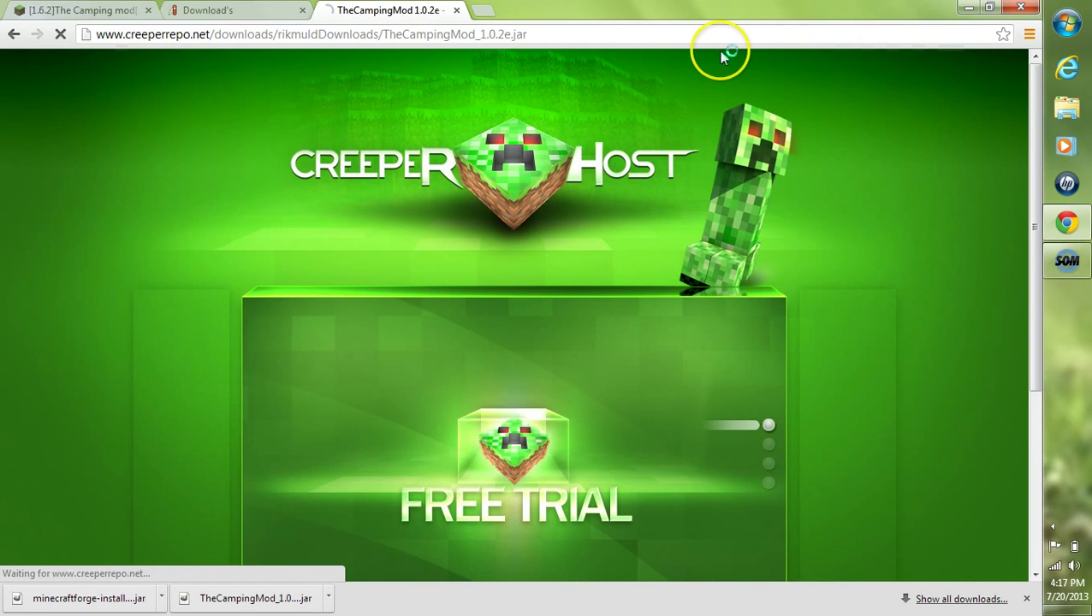
{"action": "scroll", "coordinate": [343, 230], "scroll_direction": "down", "scroll_amount": 5}
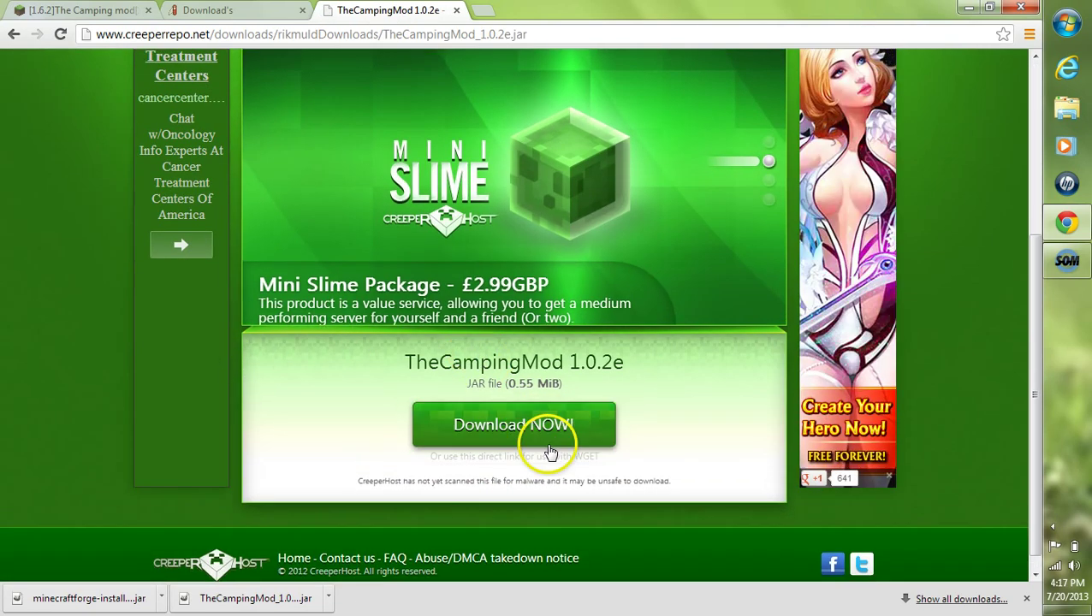
{"action": "left_click", "coordinate": [530, 428]}
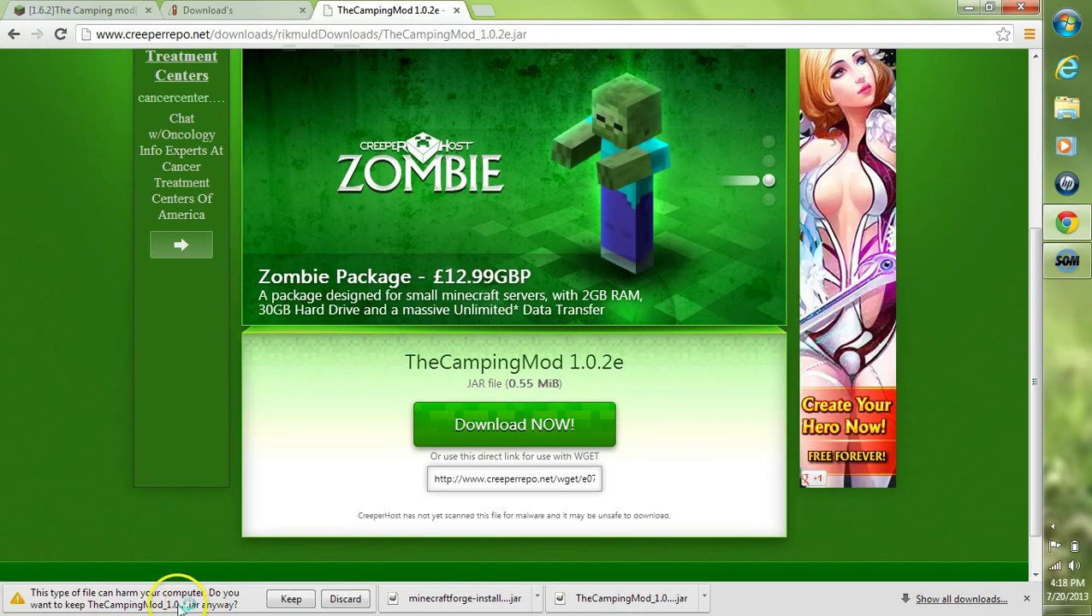
{"action": "left_click", "coordinate": [286, 598]}
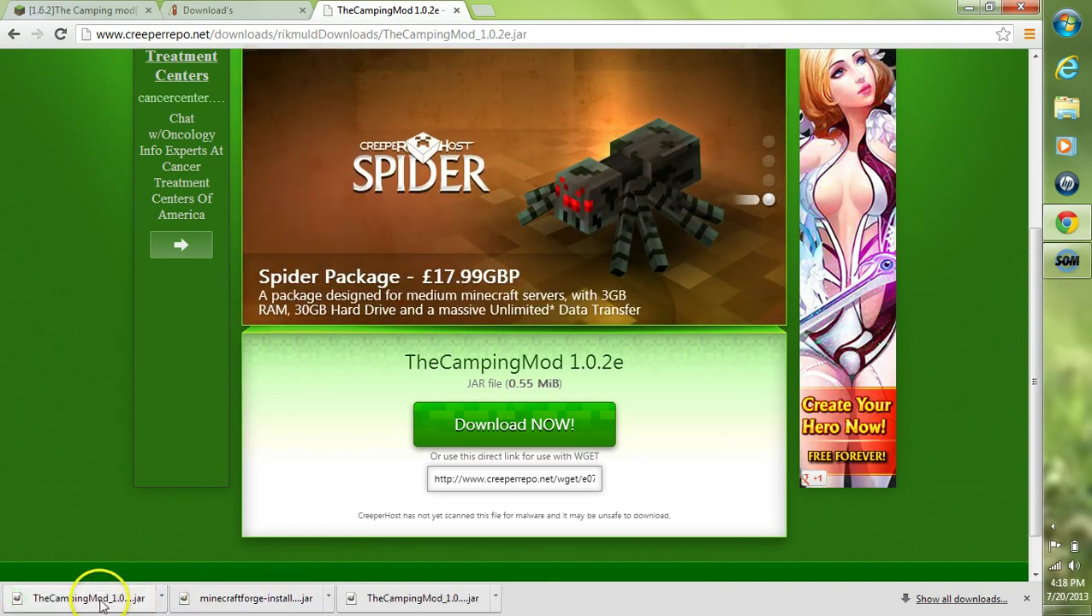
{"action": "left_click", "coordinate": [457, 11]}
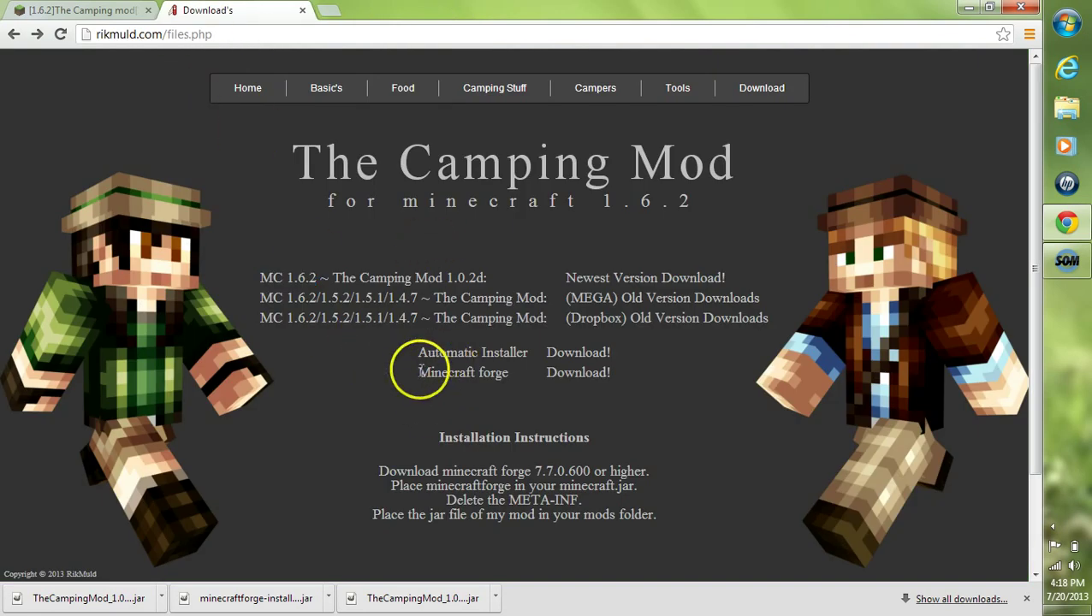
Open the Minecraft Forge downloads page and filter it to Minecraft version 1.6.2.
{"action": "left_click_drag", "start_coordinate": [416, 373], "coordinate": [495, 371]}
{"action": "left_click", "coordinate": [578, 374]}
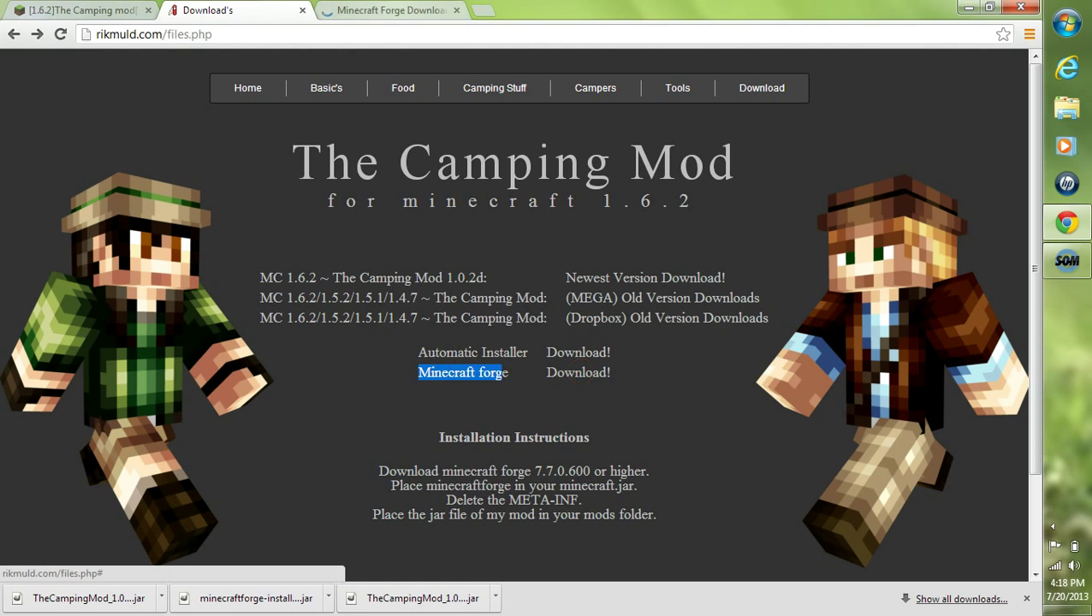
{"action": "left_click", "coordinate": [394, 10]}
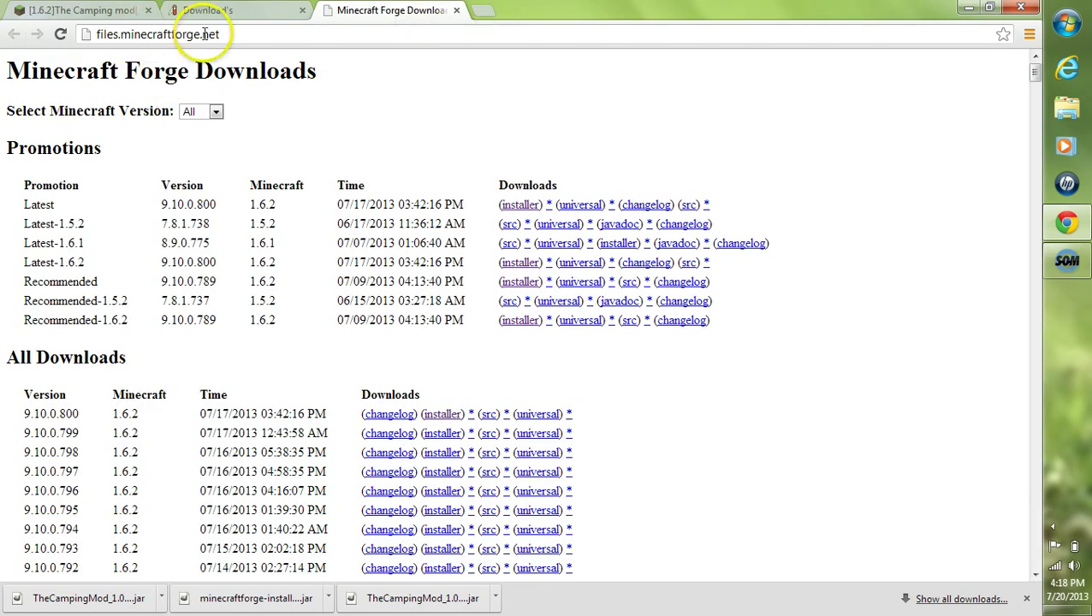
{"action": "left_click", "coordinate": [217, 113]}
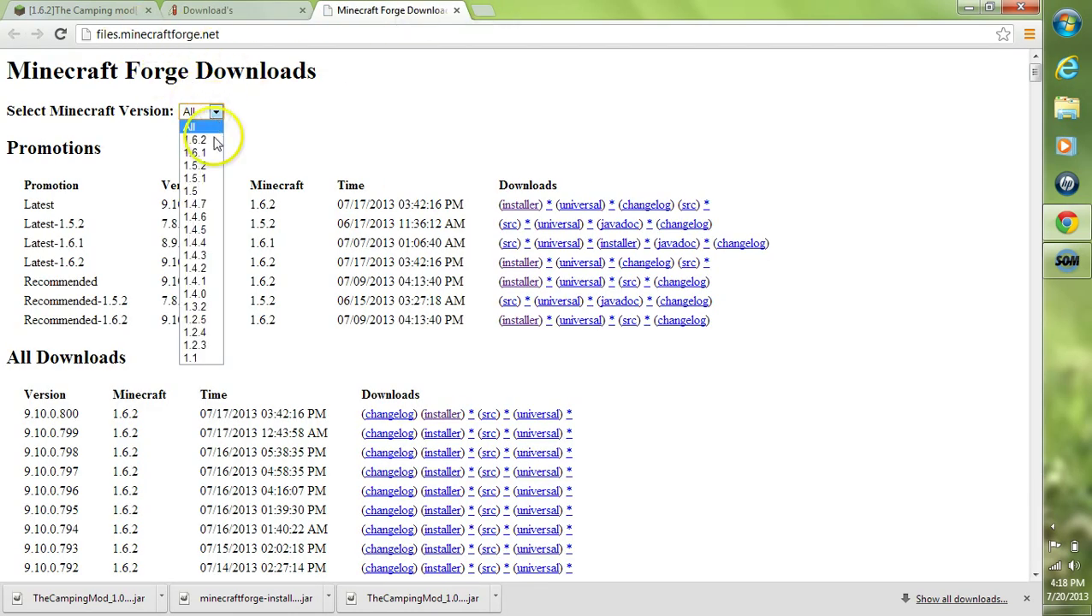
{"action": "left_click", "coordinate": [203, 140]}
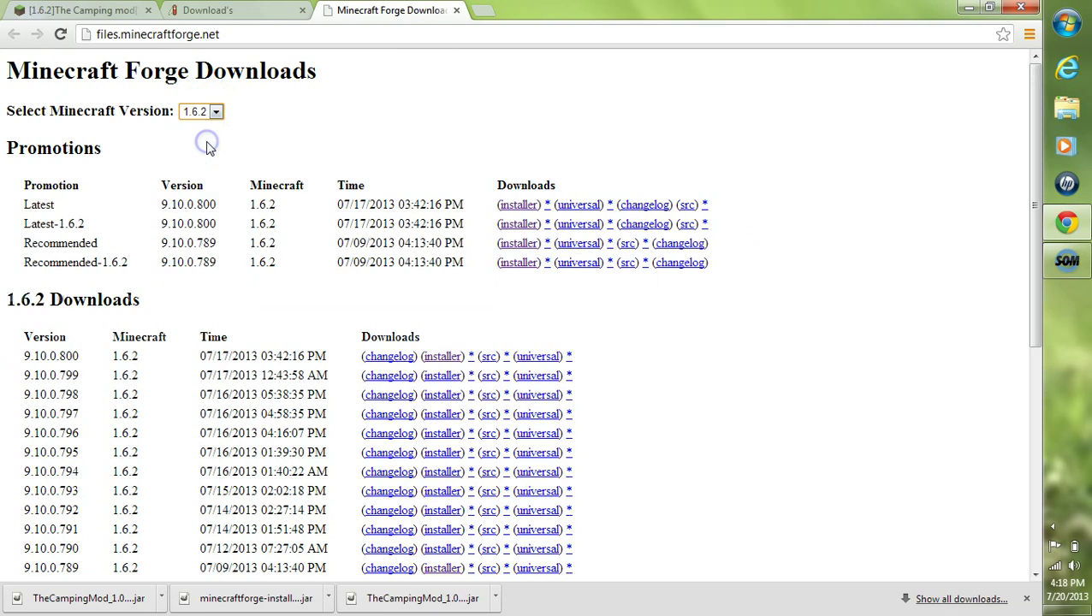
{"action": "left_click", "coordinate": [205, 145]}
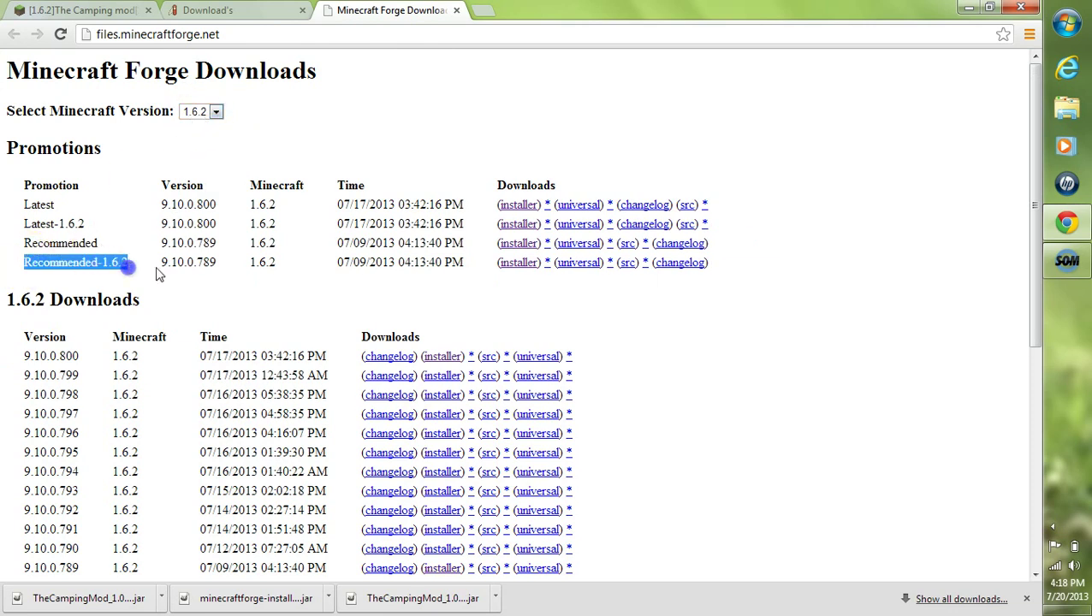
{"action": "left_click", "coordinate": [203, 272]}
Download the Recommended-1.6.2 Forge installer 1.6.2-9.10.0.789 past the ad, keep it, and close the ad tab.
{"action": "left_click", "coordinate": [518, 270]}
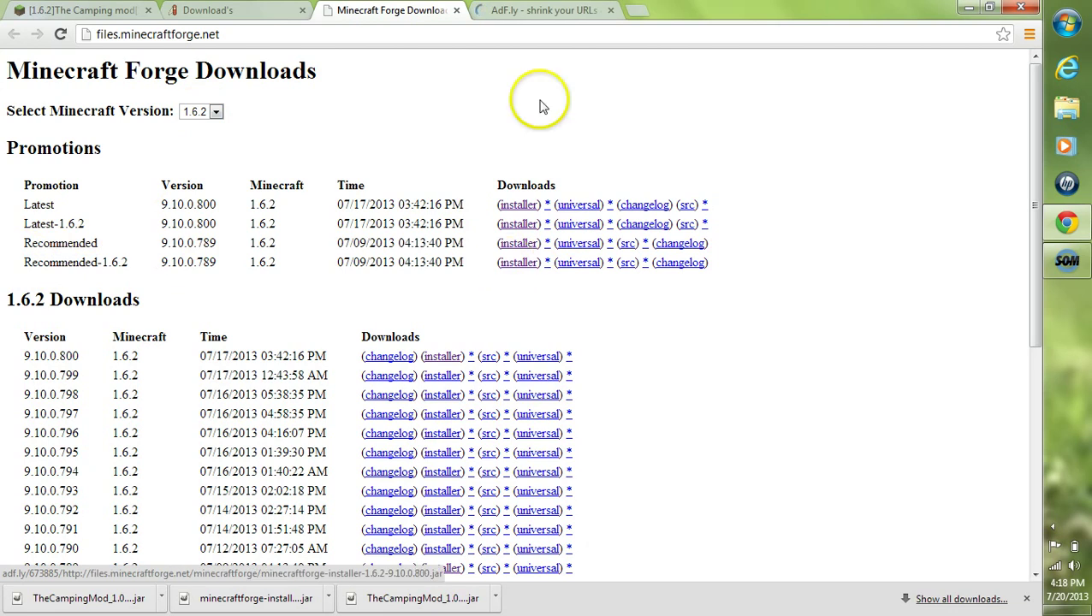
{"action": "left_click", "coordinate": [545, 11]}
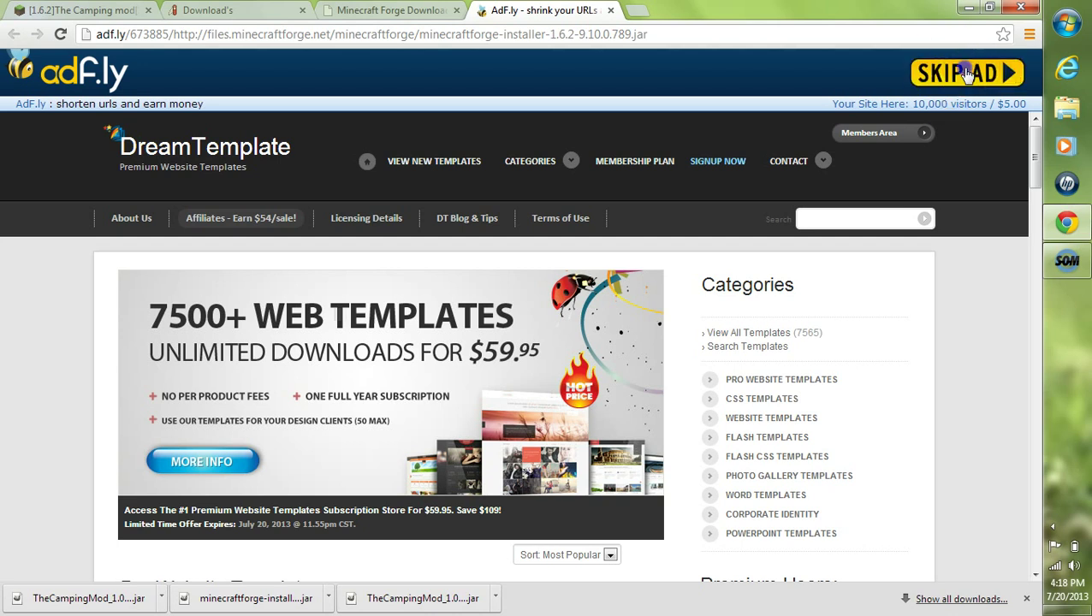
{"action": "left_click", "coordinate": [967, 74]}
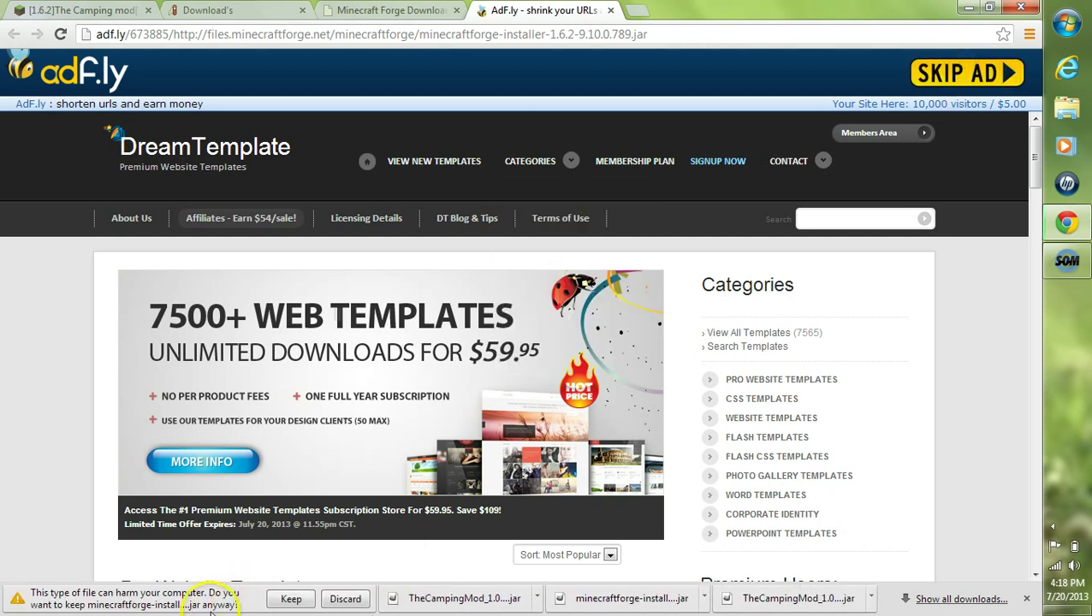
{"action": "left_click", "coordinate": [291, 600]}
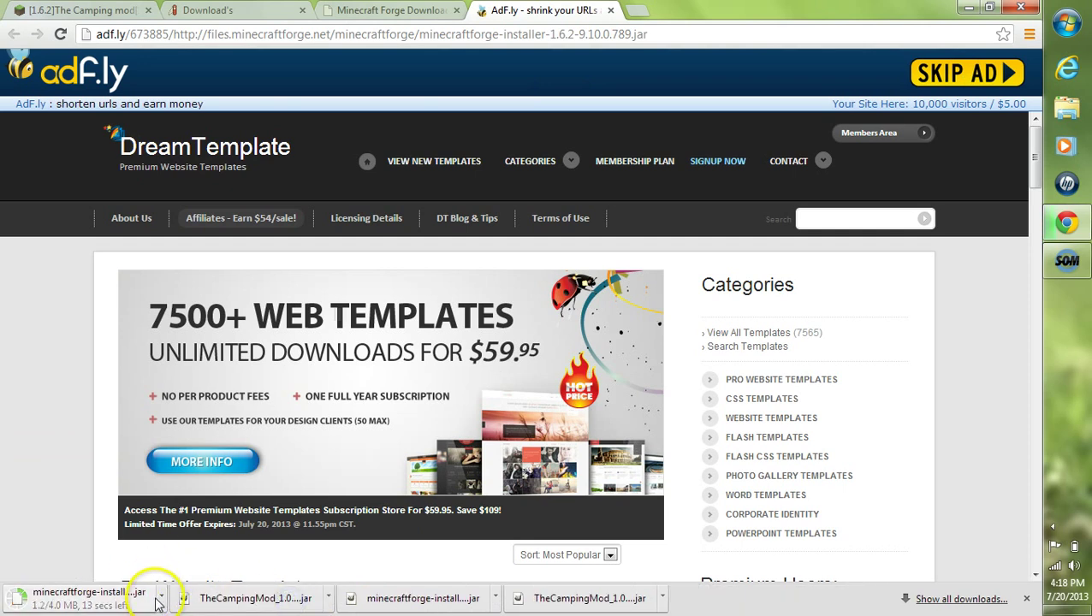
{"action": "left_click", "coordinate": [610, 10]}
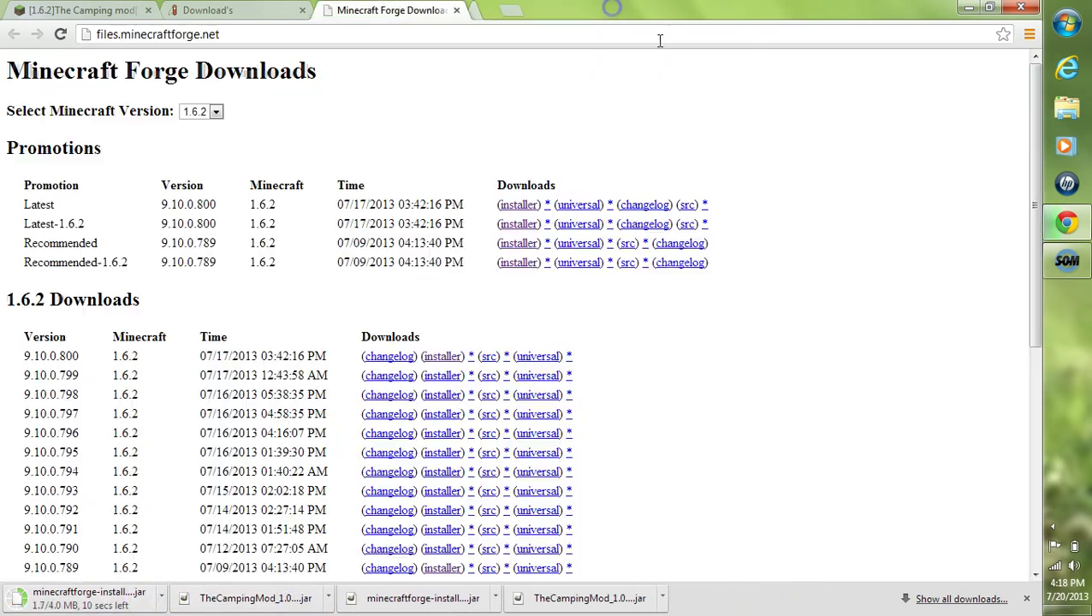
Open the minecraftforge-installer jar on the desktop with Java(TM) Platform SE binary.
{"action": "key", "text": "super+d"}
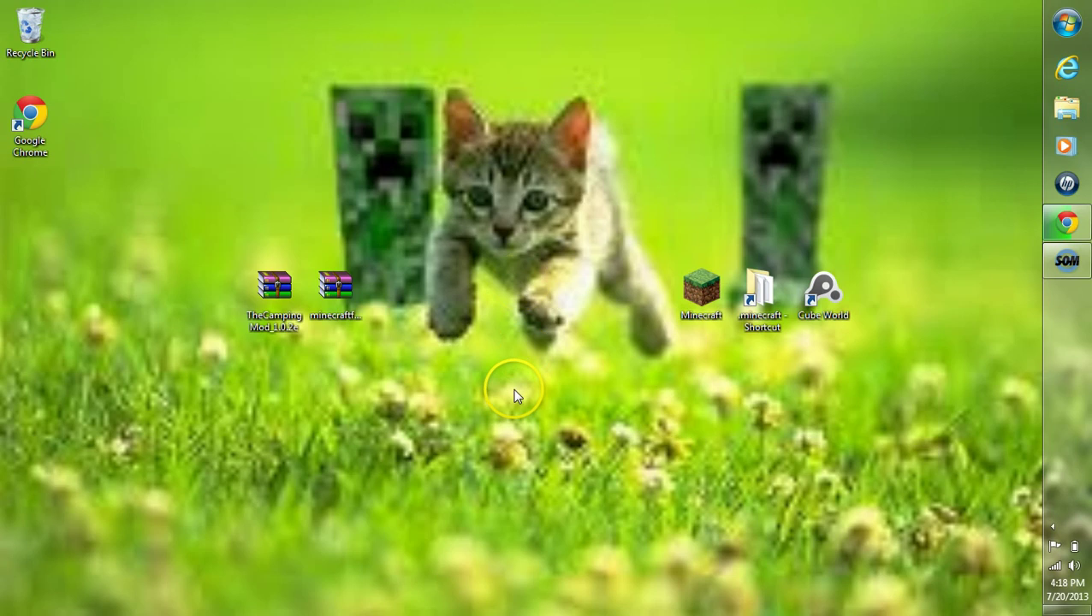
{"action": "left_click", "coordinate": [339, 291]}
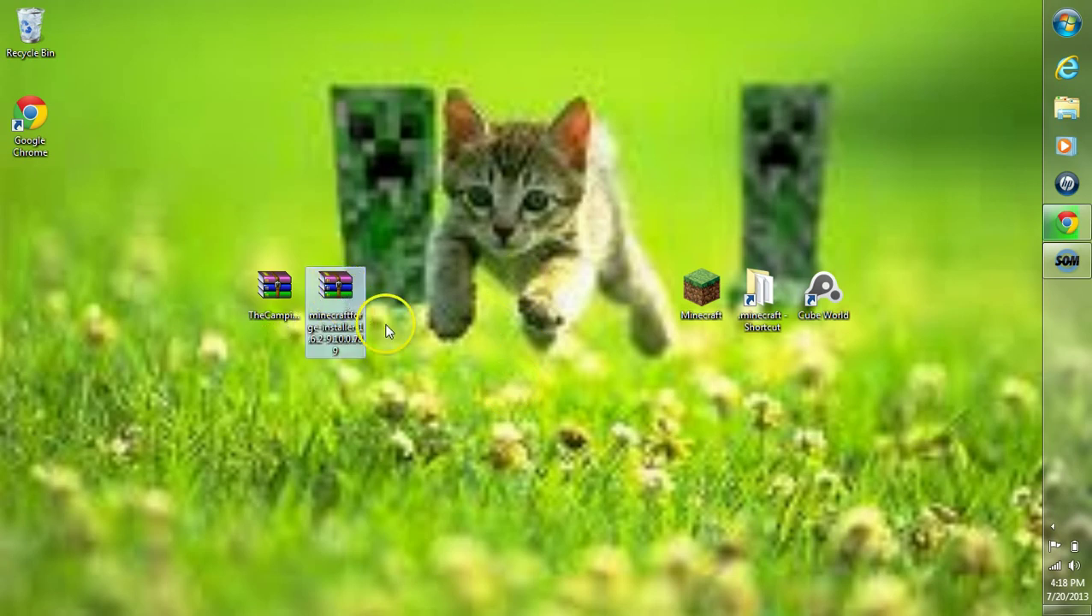
{"action": "right_click", "coordinate": [339, 319]}
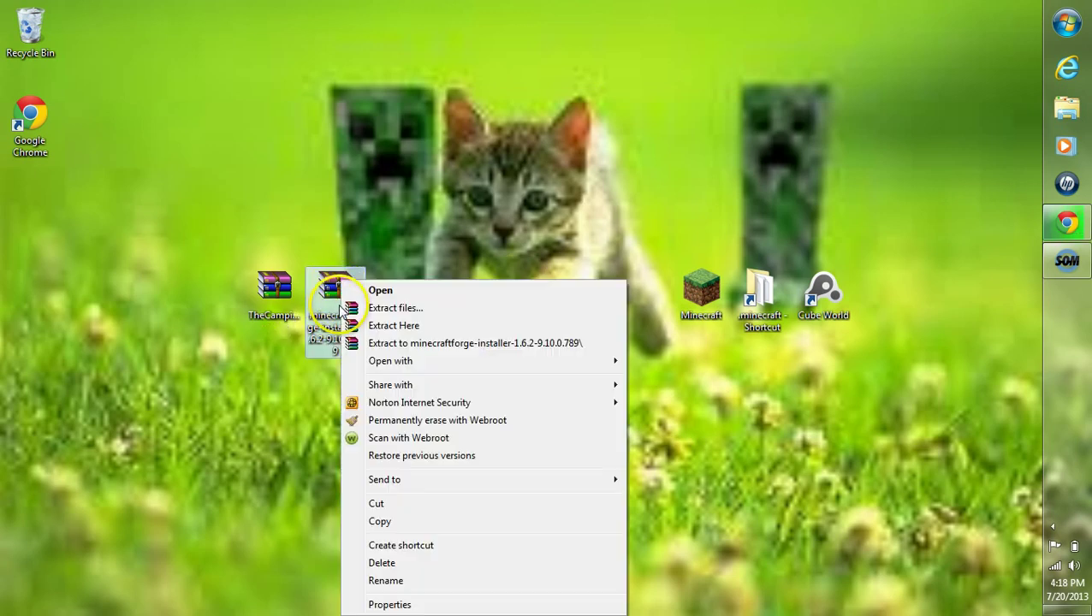
{"action": "mouse_move", "coordinate": [595, 367]}
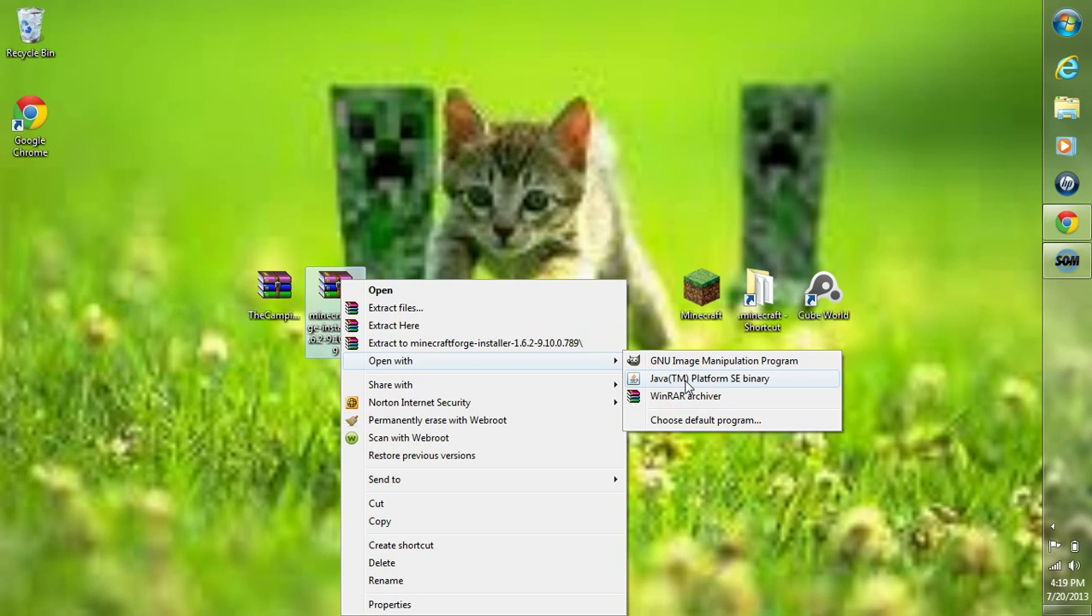
{"action": "left_click", "coordinate": [690, 387]}
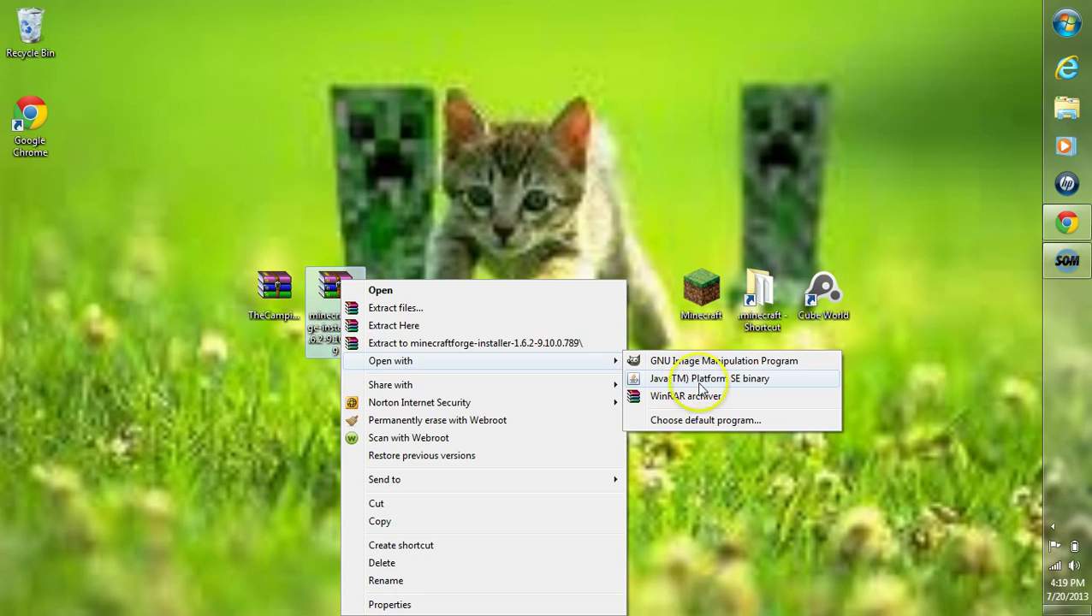
{"action": "left_click", "coordinate": [685, 432]}
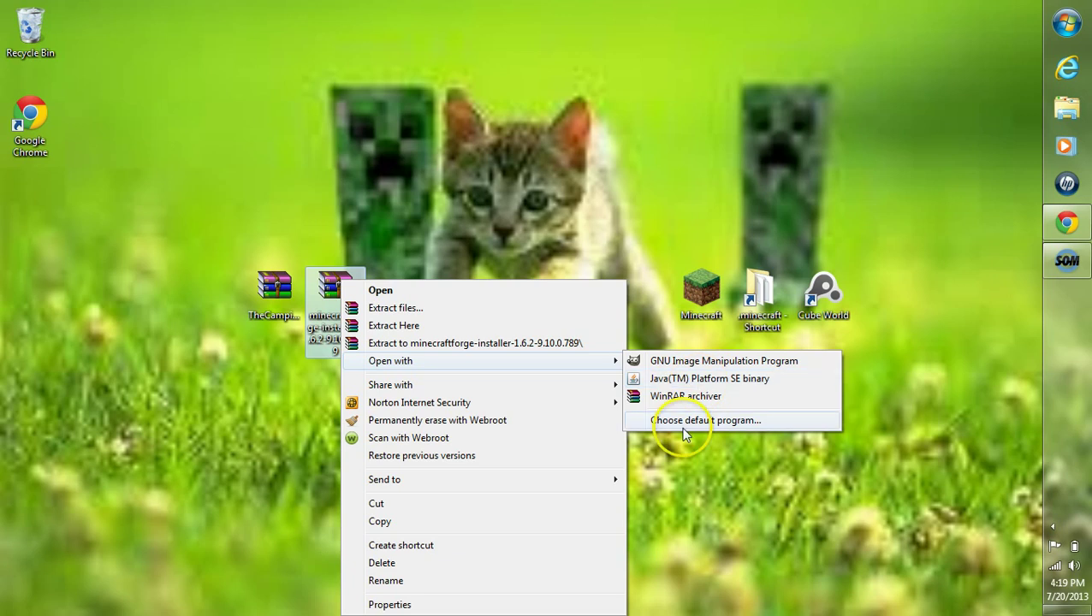
Run the Forge 9.10.0.789 installer with Install client selected and dismiss the Complete message.
{"action": "left_click", "coordinate": [702, 386]}
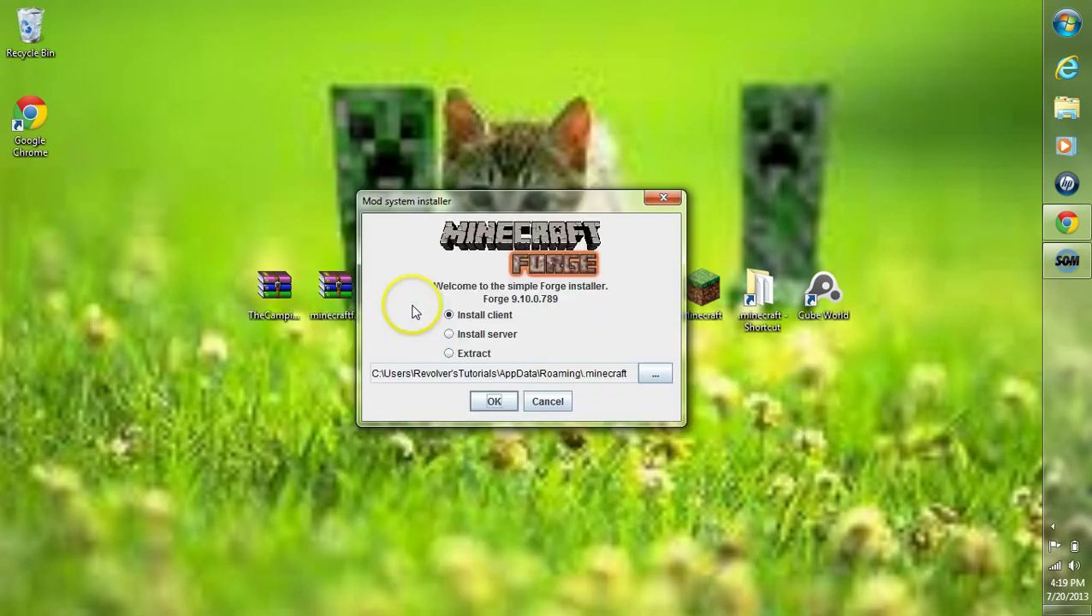
{"action": "left_click", "coordinate": [469, 320]}
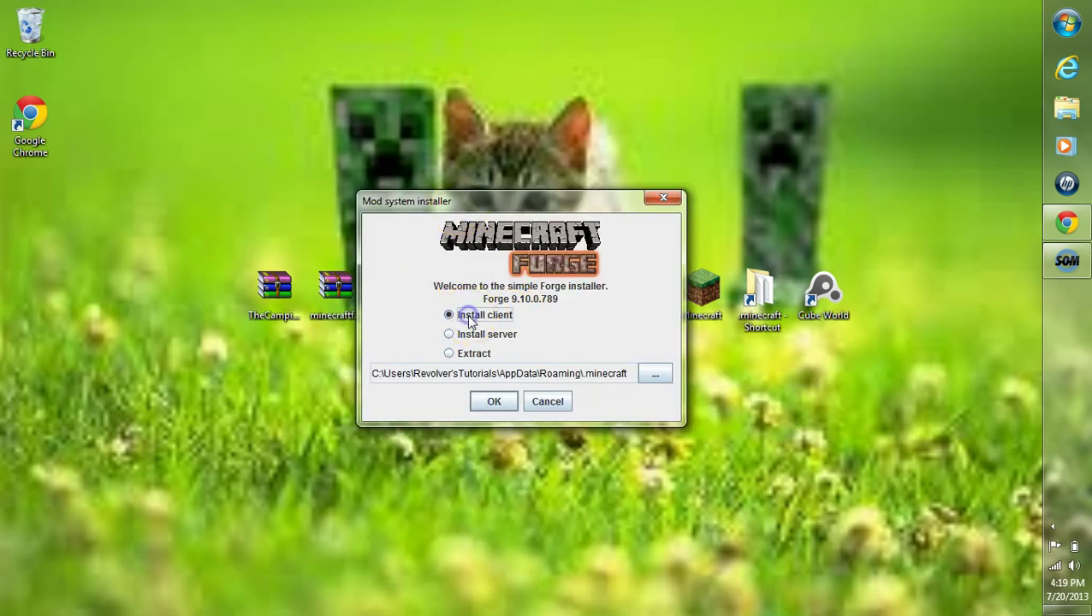
{"action": "left_click", "coordinate": [490, 401]}
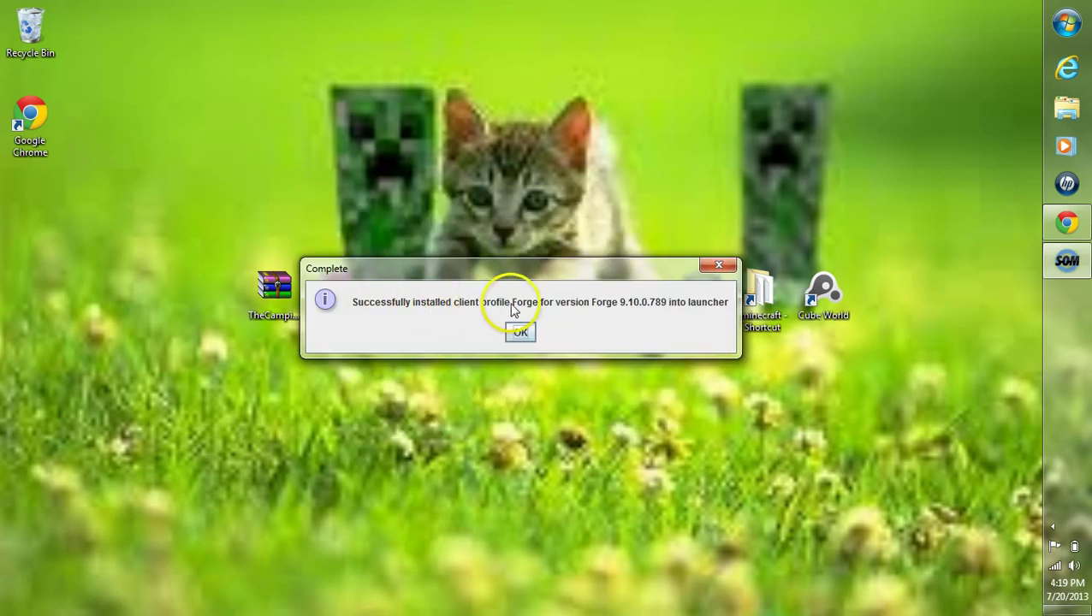
{"action": "left_click", "coordinate": [520, 334]}
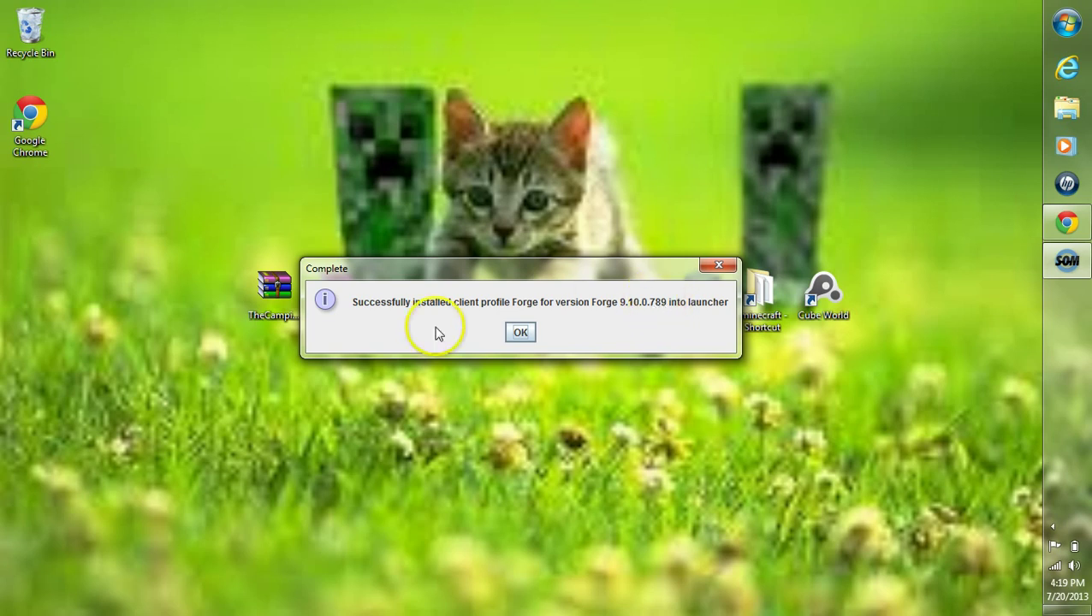
{"action": "left_click_drag", "start_coordinate": [431, 270], "coordinate": [493, 270]}
{"action": "left_click", "coordinate": [583, 335]}
Launch Minecraft Launcher with the logged-in account, keep the Forge profile, and open Edit Profile.
{"action": "double_click", "coordinate": [702, 289]}
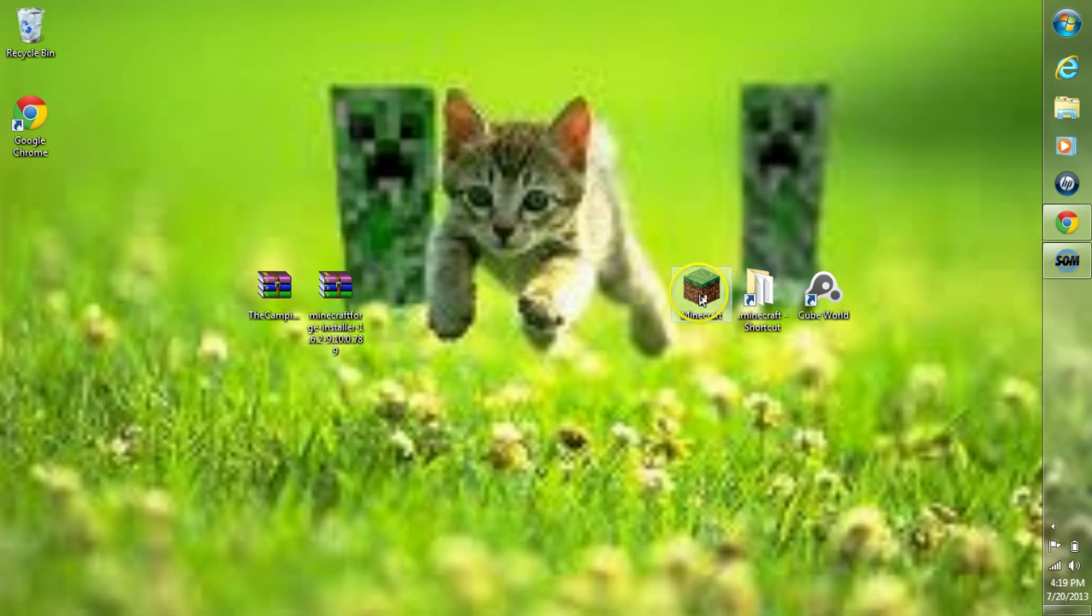
{"action": "left_click", "coordinate": [561, 332]}
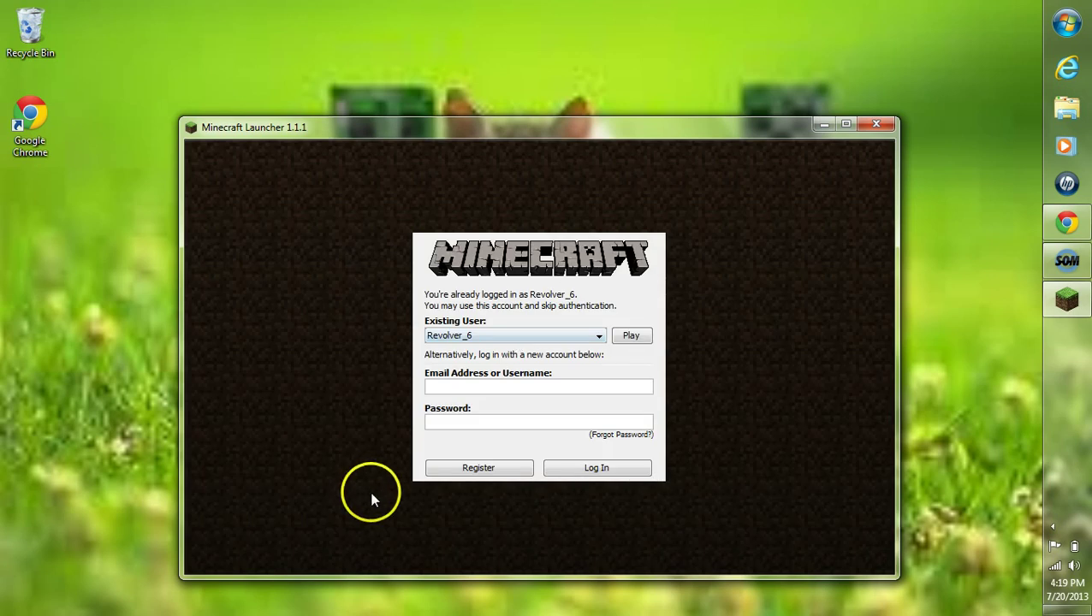
{"action": "left_click", "coordinate": [634, 336]}
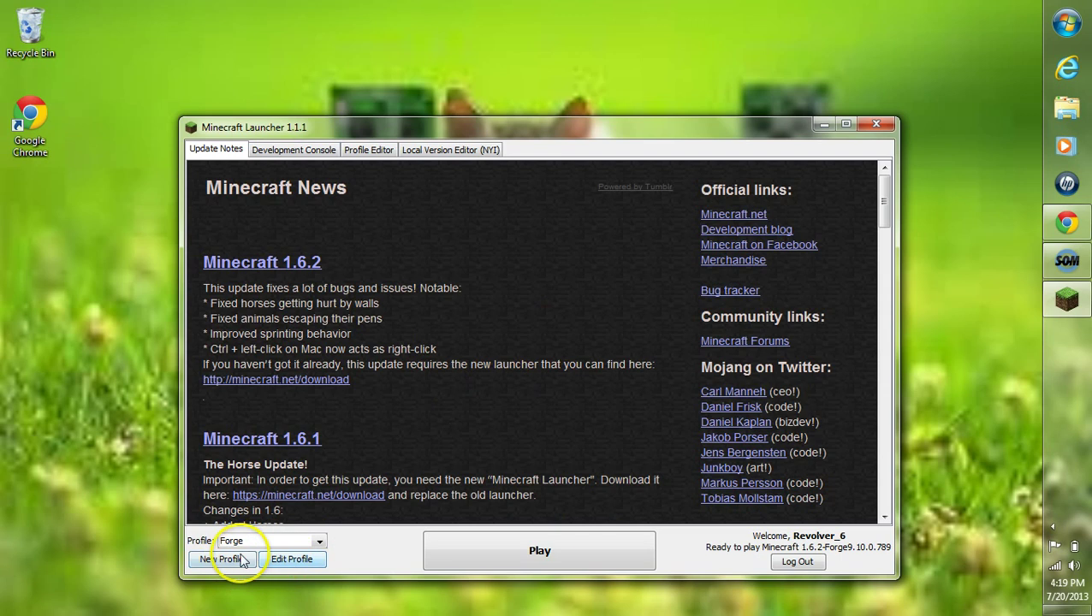
{"action": "left_click", "coordinate": [321, 545]}
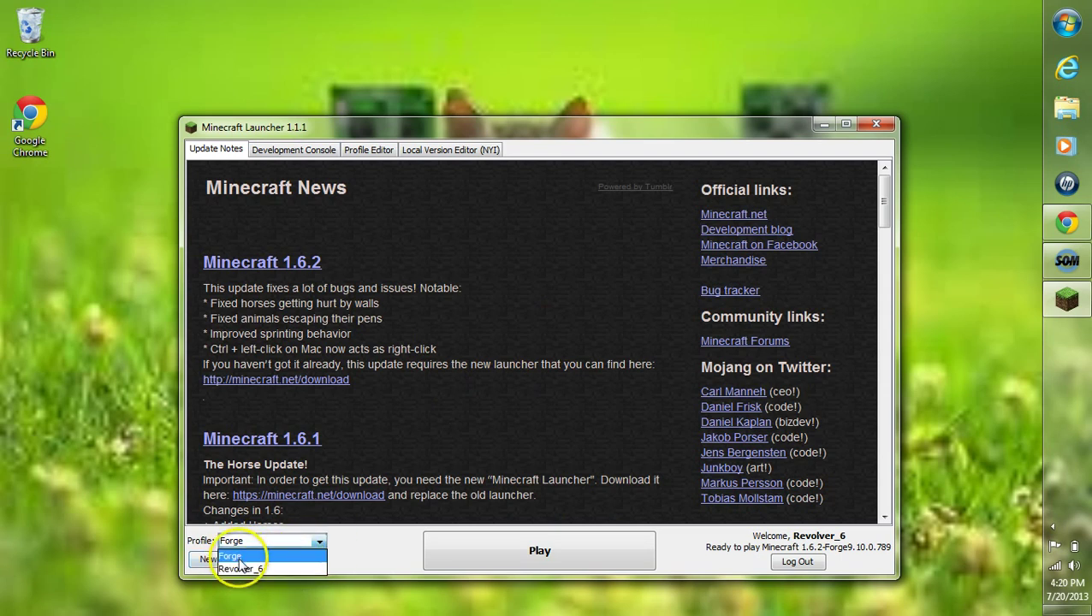
{"action": "left_click", "coordinate": [242, 565]}
{"action": "left_click", "coordinate": [290, 560]}
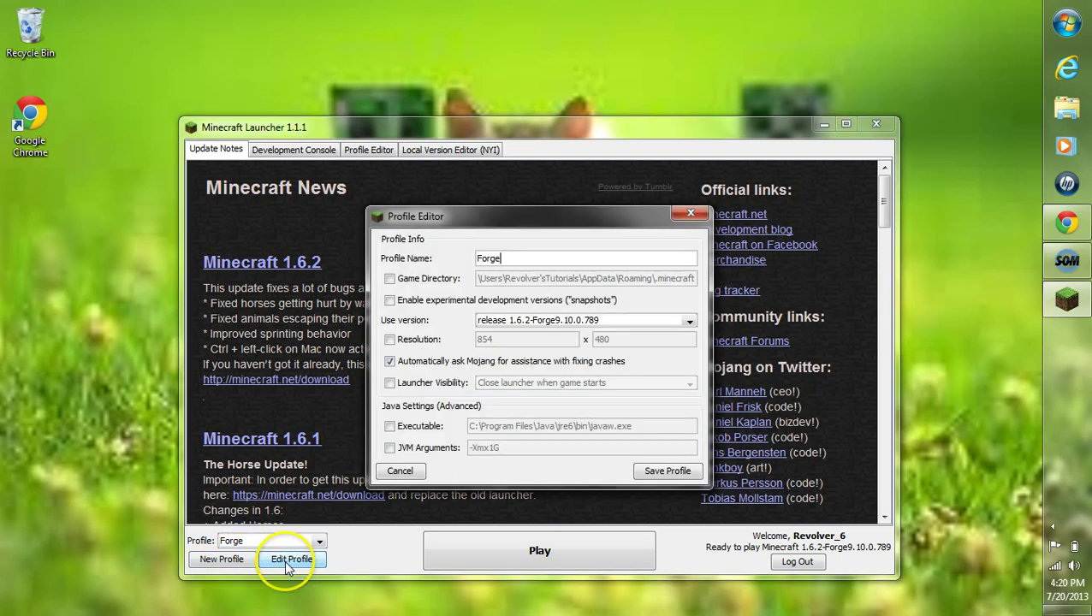
Choose release 1.6.2-Forge9.10.0.789 as the Forge profile's version and save the profile.
{"action": "left_click", "coordinate": [548, 321]}
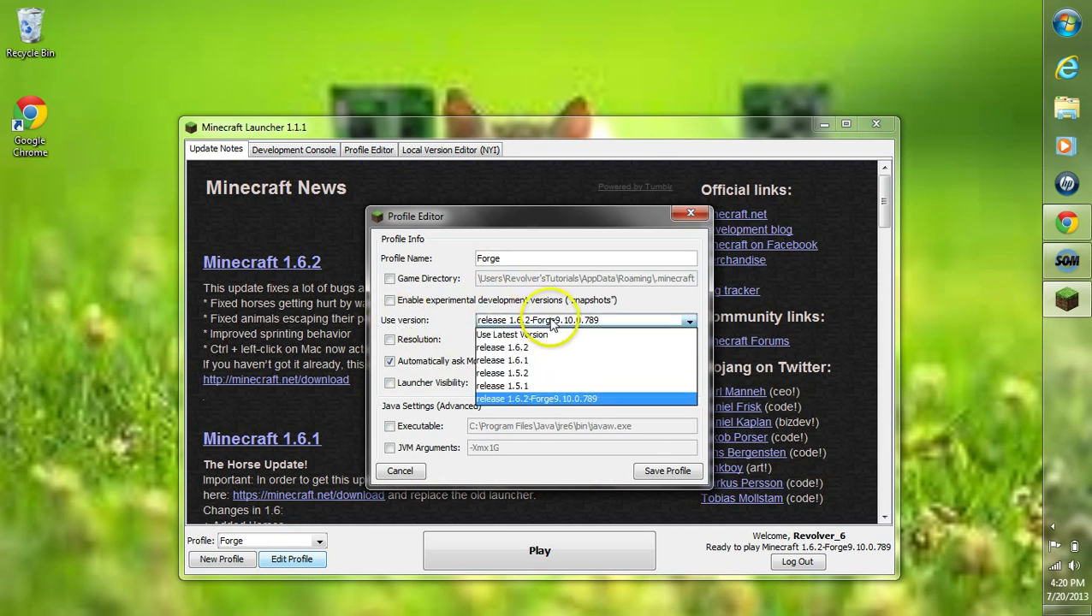
{"action": "left_click", "coordinate": [579, 400]}
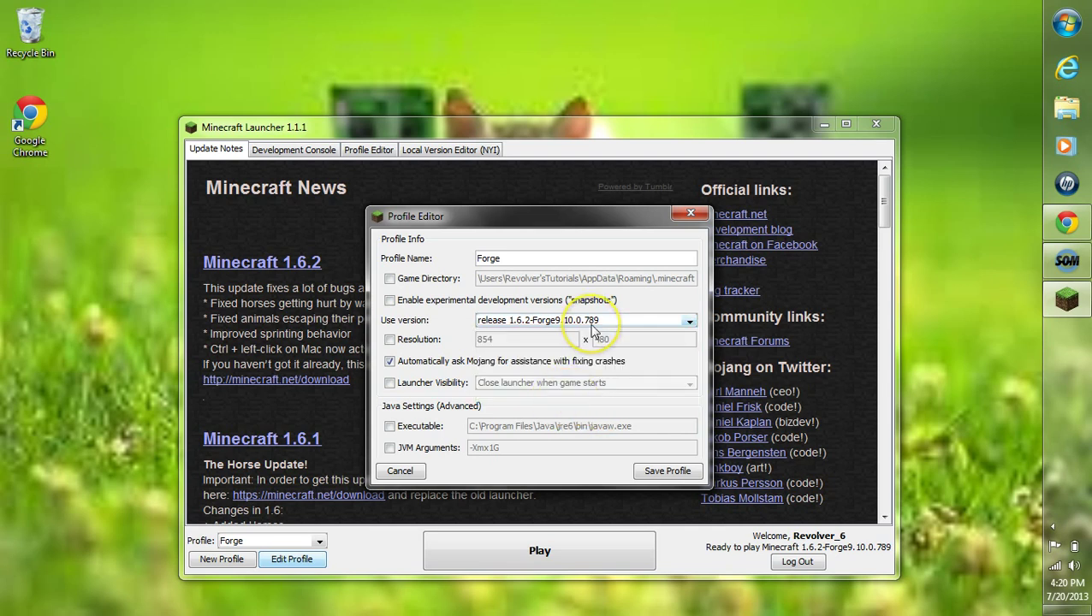
{"action": "left_click", "coordinate": [663, 476]}
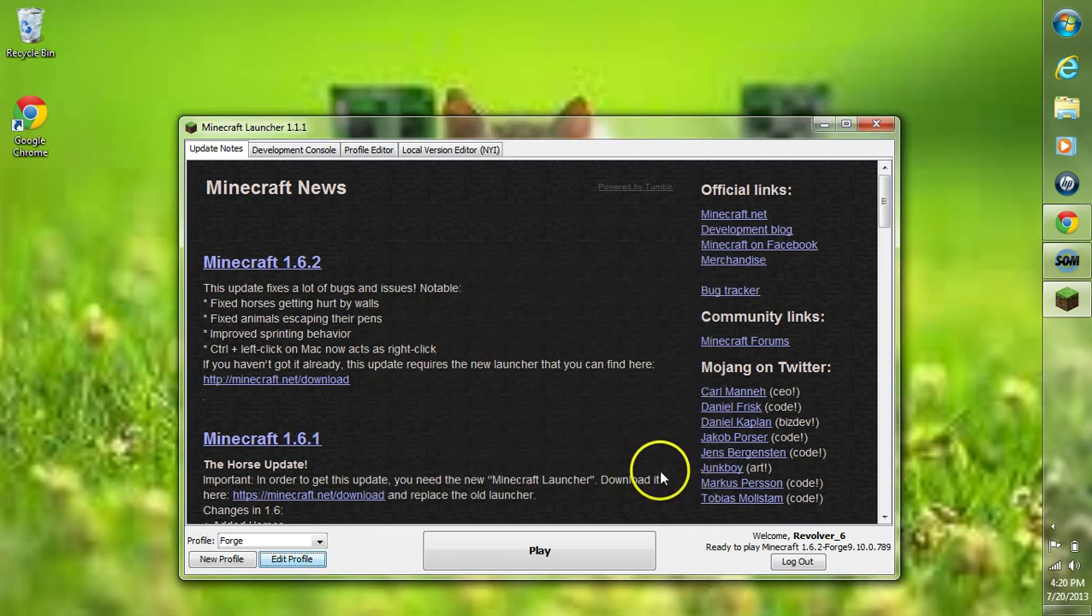
Play with the Forge profile and wait for the Minecraft 1.6.2 window to load.
{"action": "left_click", "coordinate": [547, 552]}
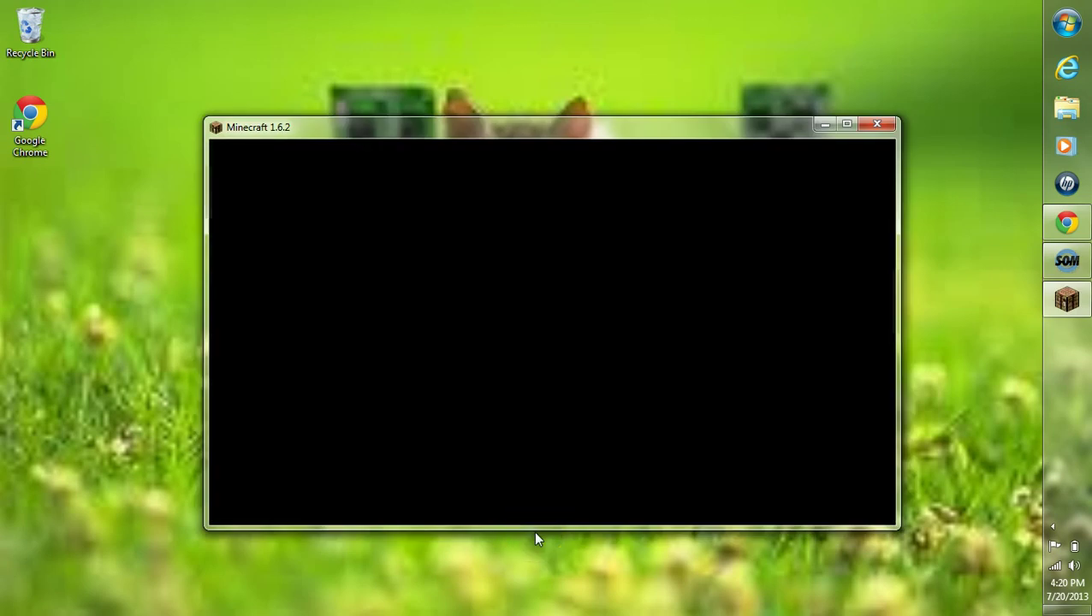
{"action": "left_click", "coordinate": [626, 129]}
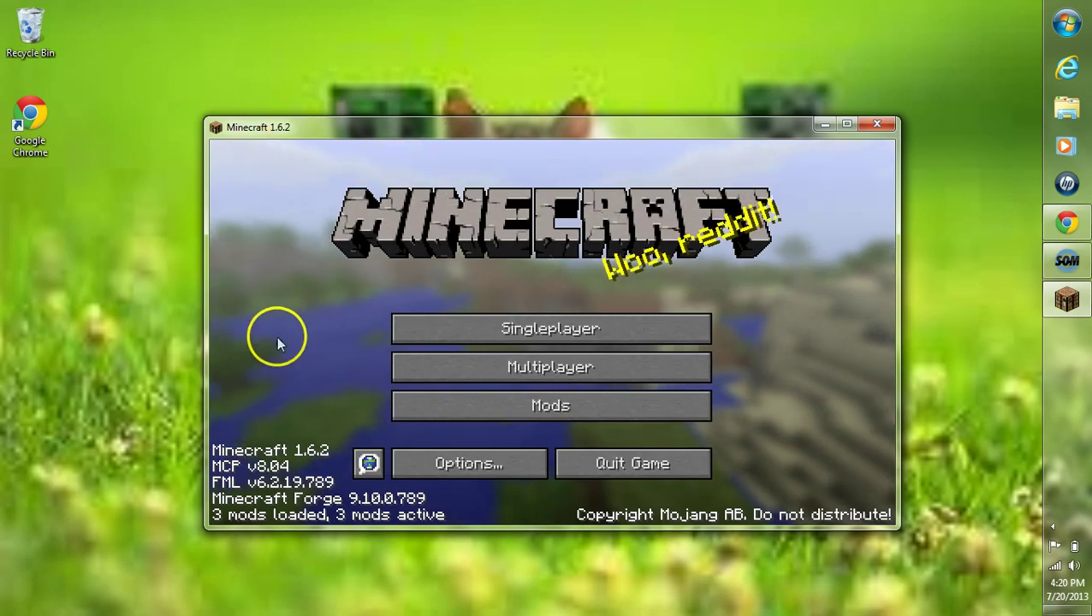
{"action": "left_click", "coordinate": [476, 409]}
{"action": "left_click", "coordinate": [358, 258]}
{"action": "left_click", "coordinate": [326, 301]}
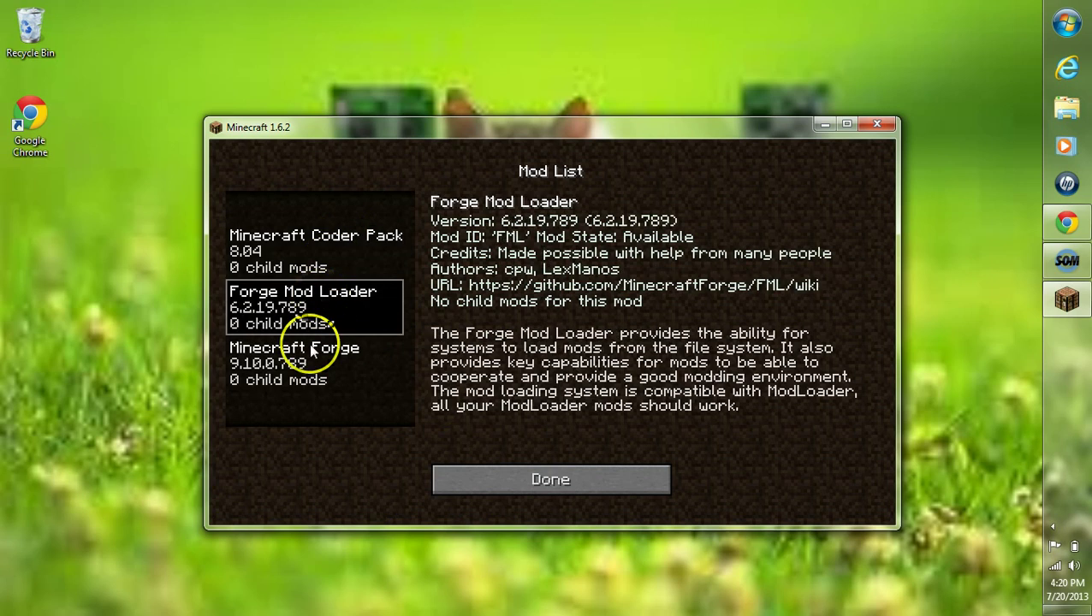
{"action": "left_click", "coordinate": [315, 353]}
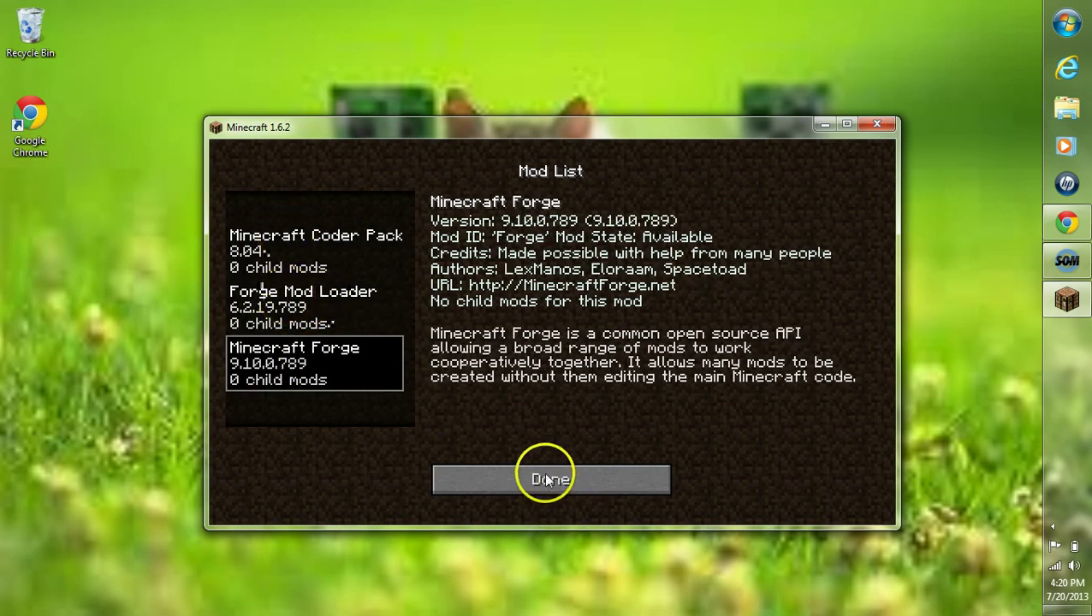
{"action": "left_click_drag", "start_coordinate": [625, 126], "coordinate": [402, 141]}
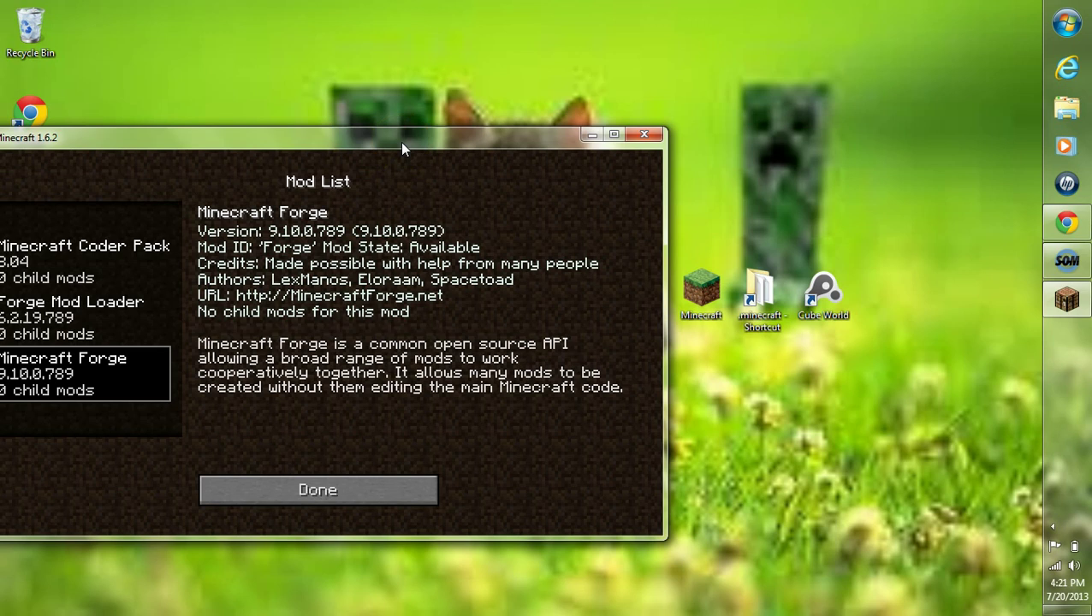
{"action": "double_click", "coordinate": [759, 295]}
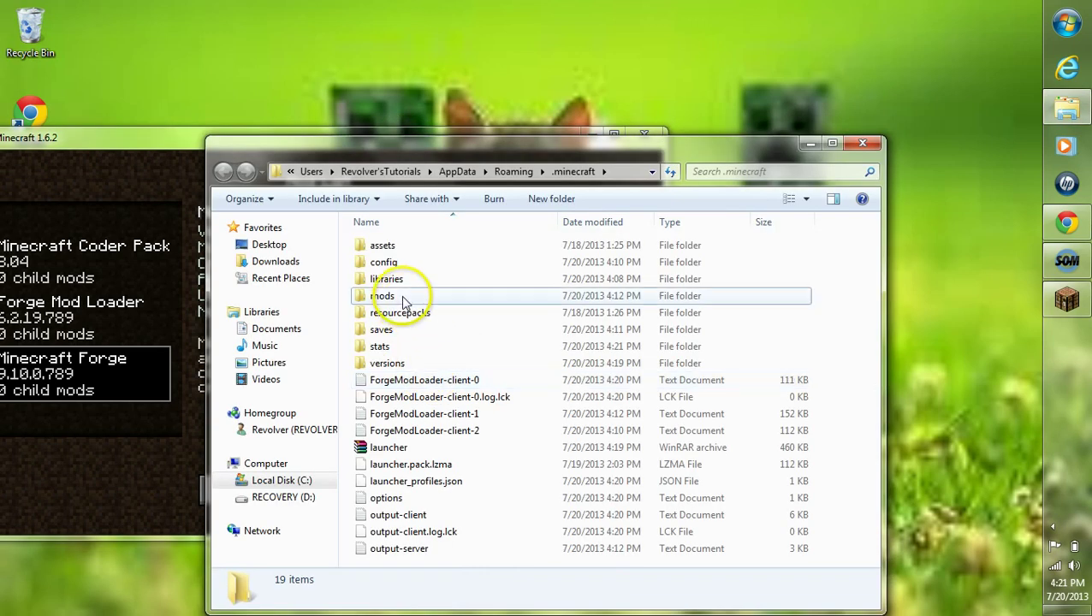
{"action": "left_click", "coordinate": [401, 295]}
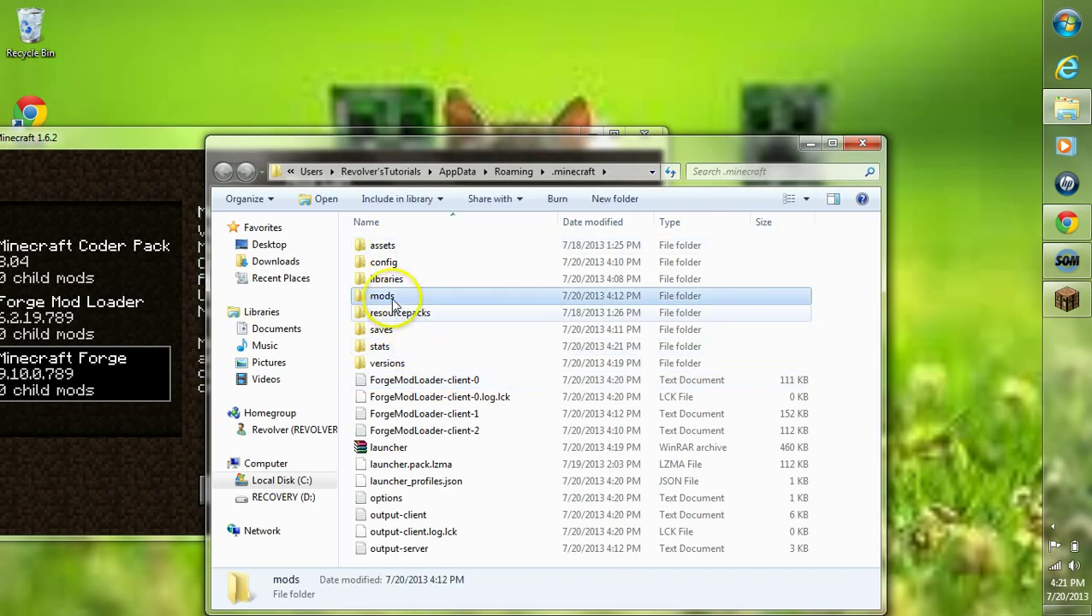
{"action": "double_click", "coordinate": [390, 297]}
{"action": "left_click_drag", "start_coordinate": [406, 394], "coordinate": [525, 328]}
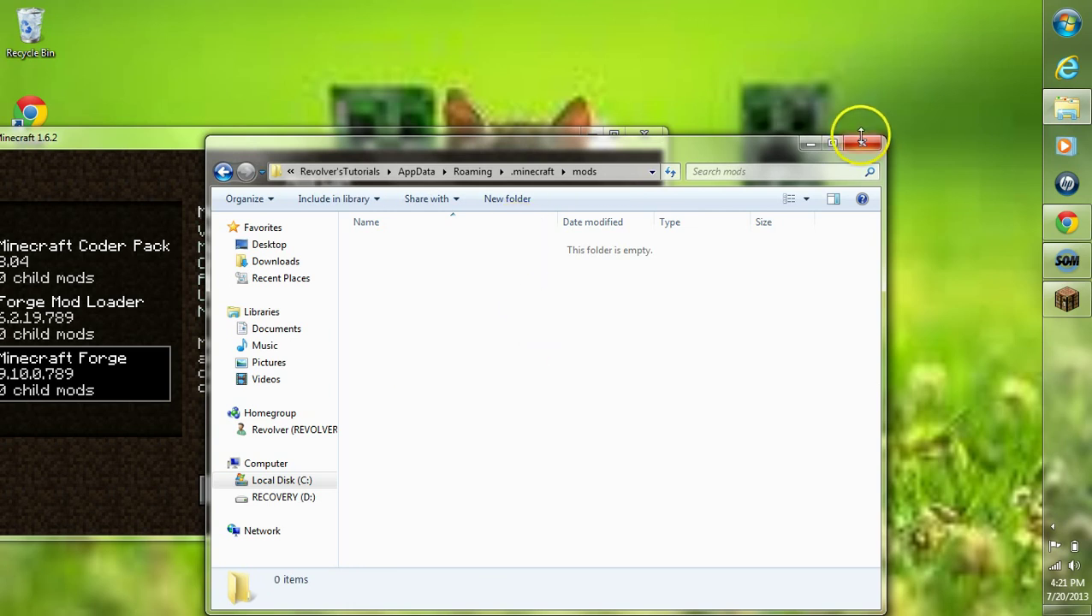
{"action": "left_click", "coordinate": [862, 140]}
{"action": "left_click_drag", "start_coordinate": [549, 138], "coordinate": [798, 97]}
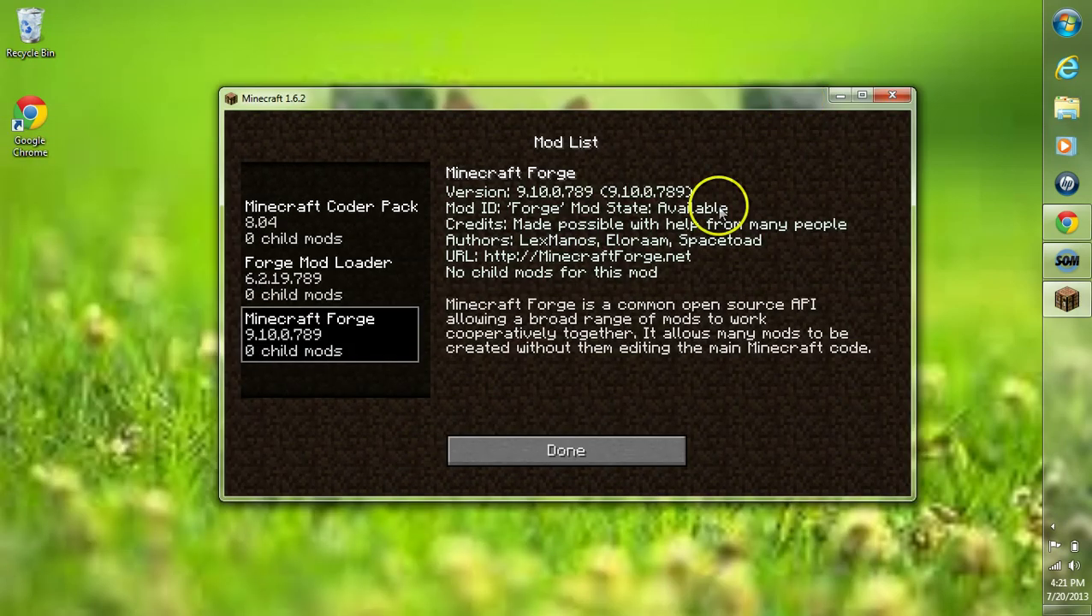
{"action": "left_click", "coordinate": [598, 447]}
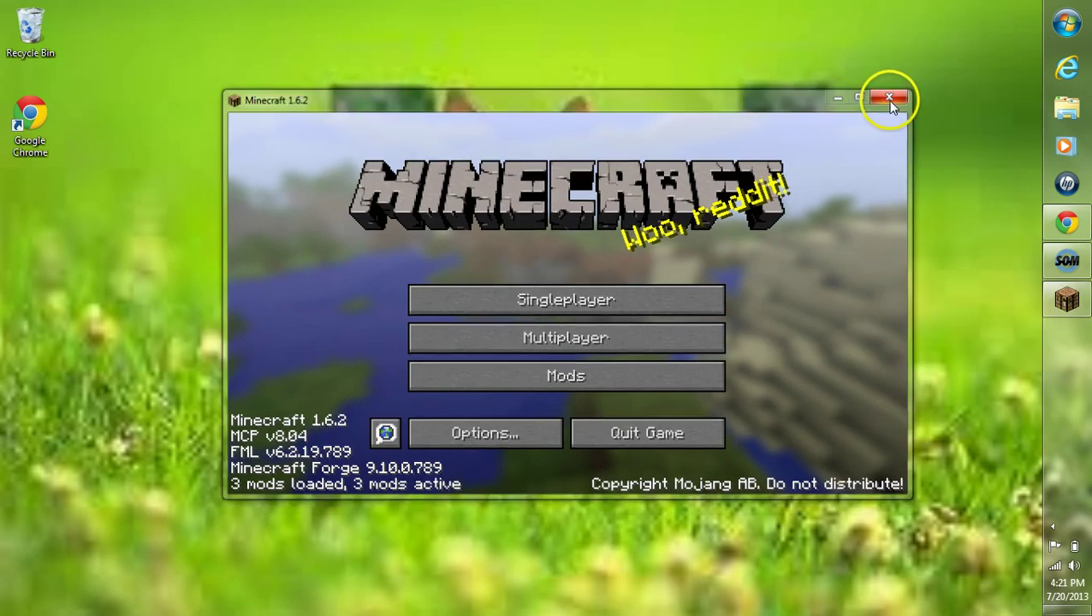
Quit Minecraft and open the empty .minecraft mods folder via a %appdata% search.
{"action": "left_click", "coordinate": [891, 101]}
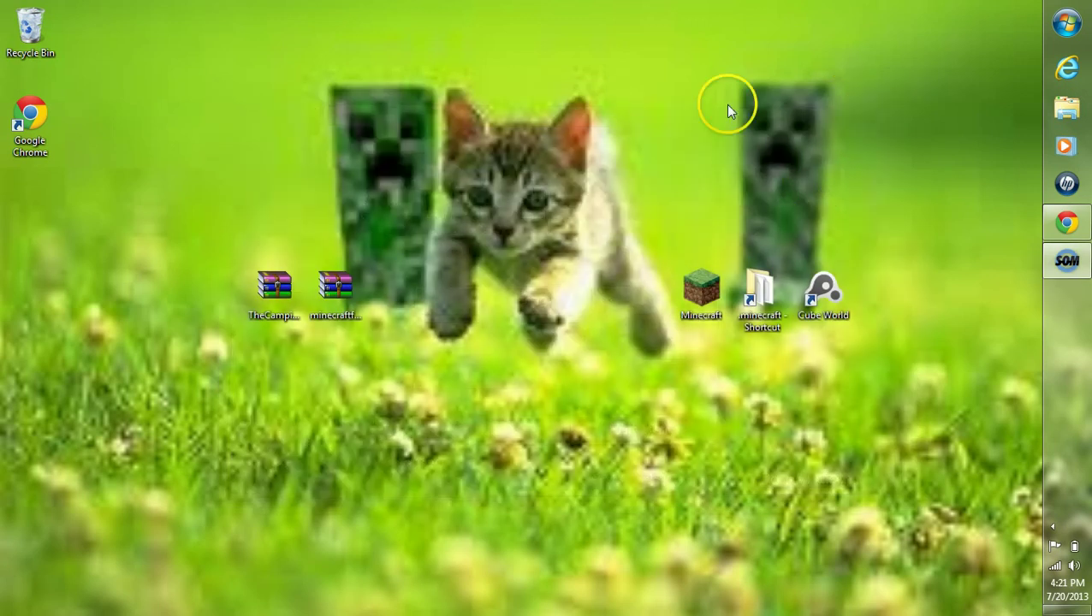
{"action": "left_click", "coordinate": [1067, 19]}
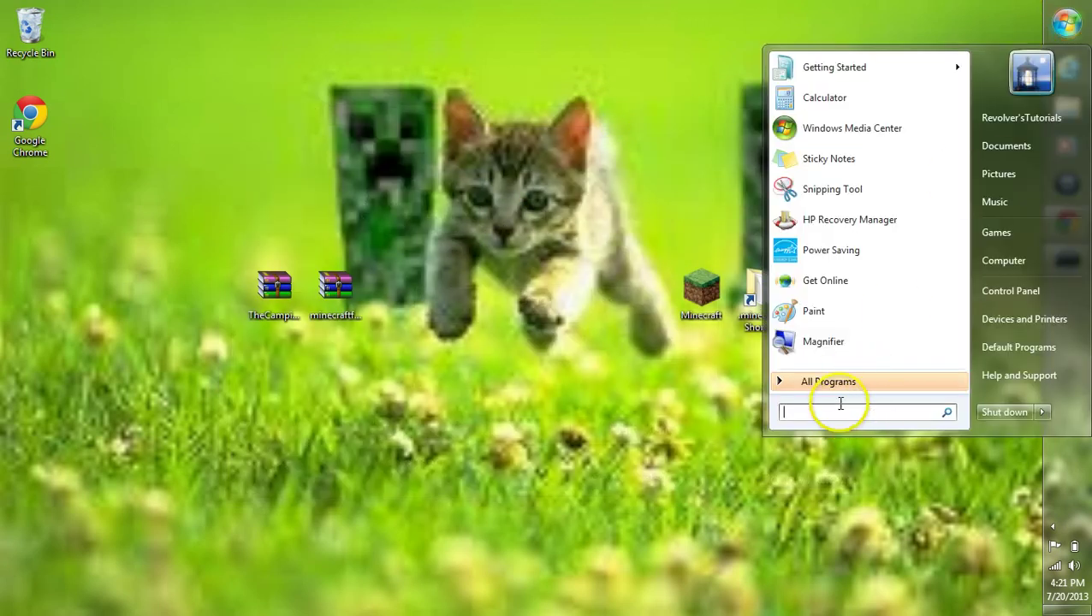
{"action": "type", "text": "%appda"}
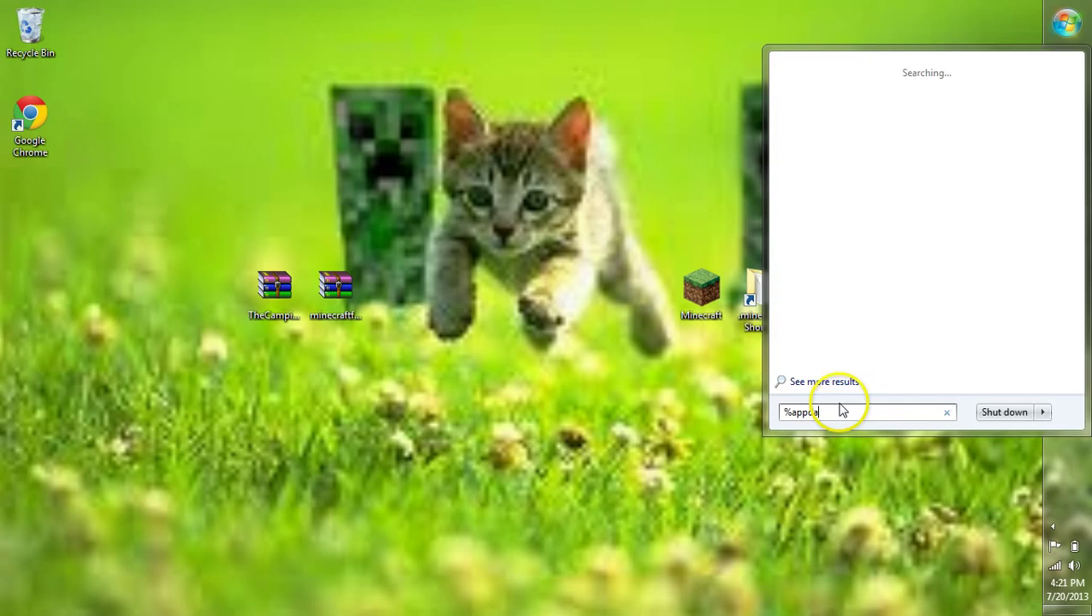
{"action": "type", "text": "ta%"}
{"action": "key", "text": "Return"}
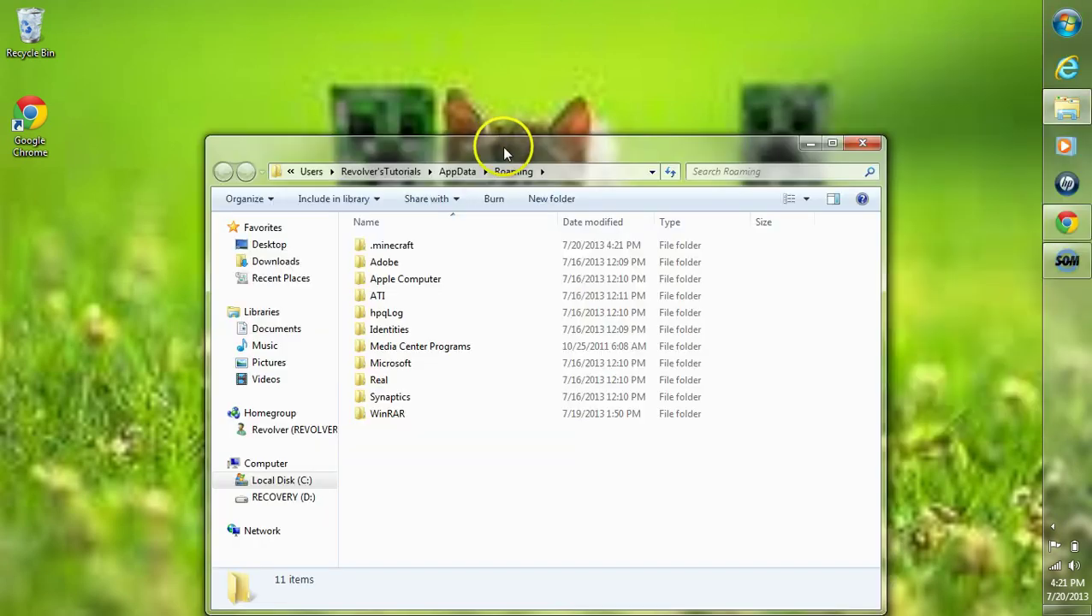
{"action": "left_click_drag", "start_coordinate": [502, 146], "coordinate": [869, 171]}
{"action": "left_click_drag", "start_coordinate": [978, 187], "coordinate": [1041, 193]}
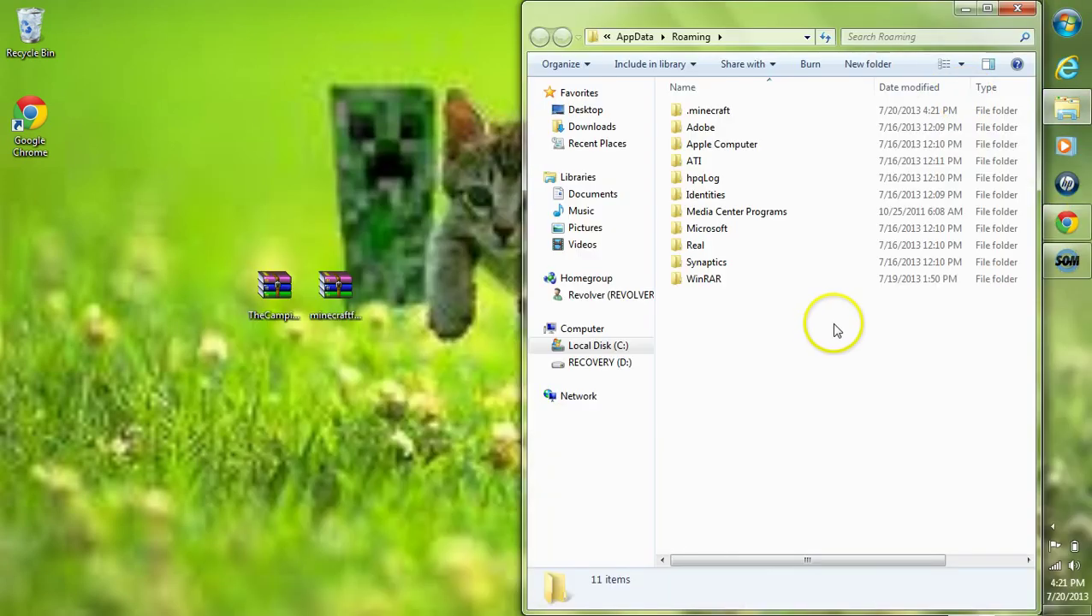
{"action": "left_click", "coordinate": [708, 113]}
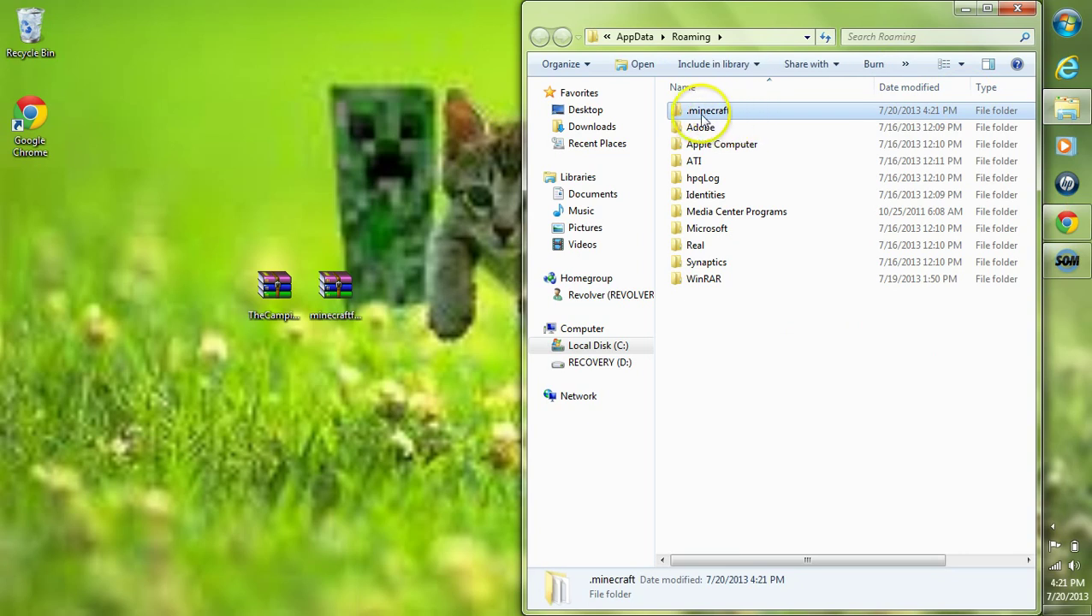
{"action": "double_click", "coordinate": [710, 118]}
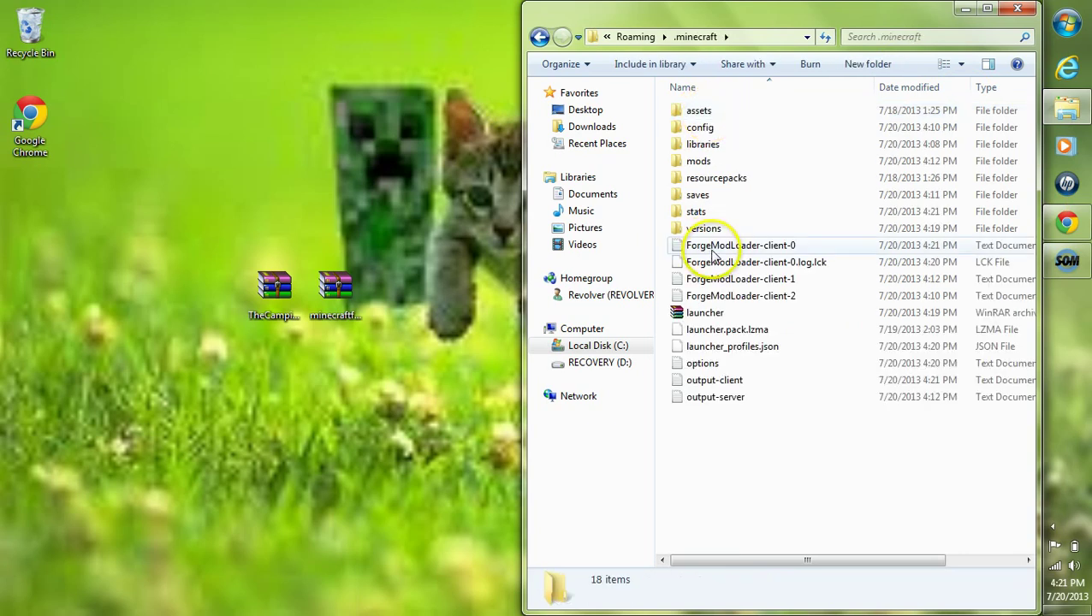
{"action": "left_click", "coordinate": [710, 163]}
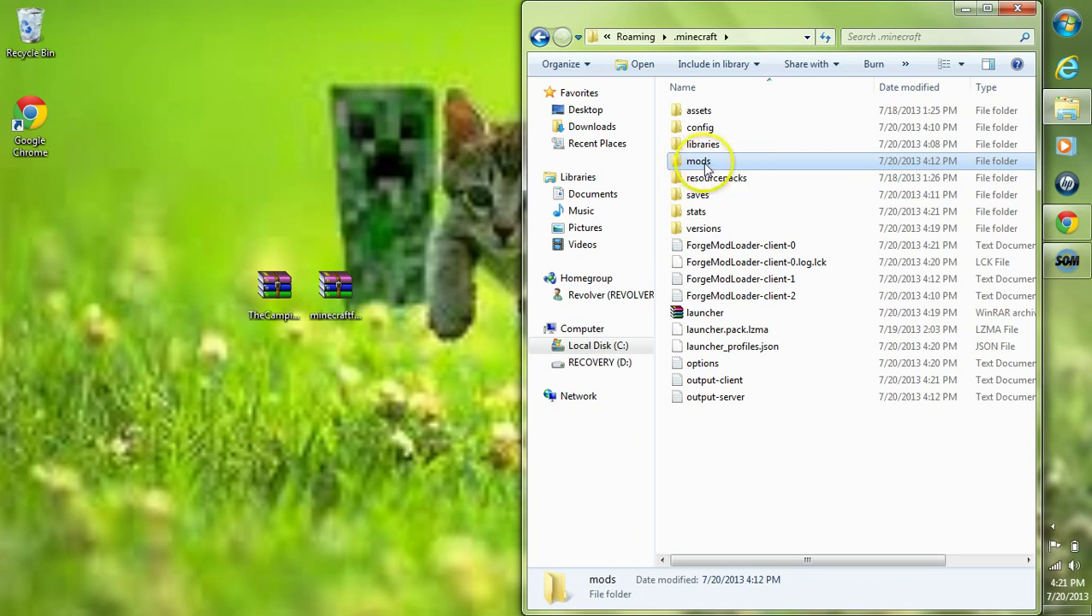
{"action": "double_click", "coordinate": [712, 162]}
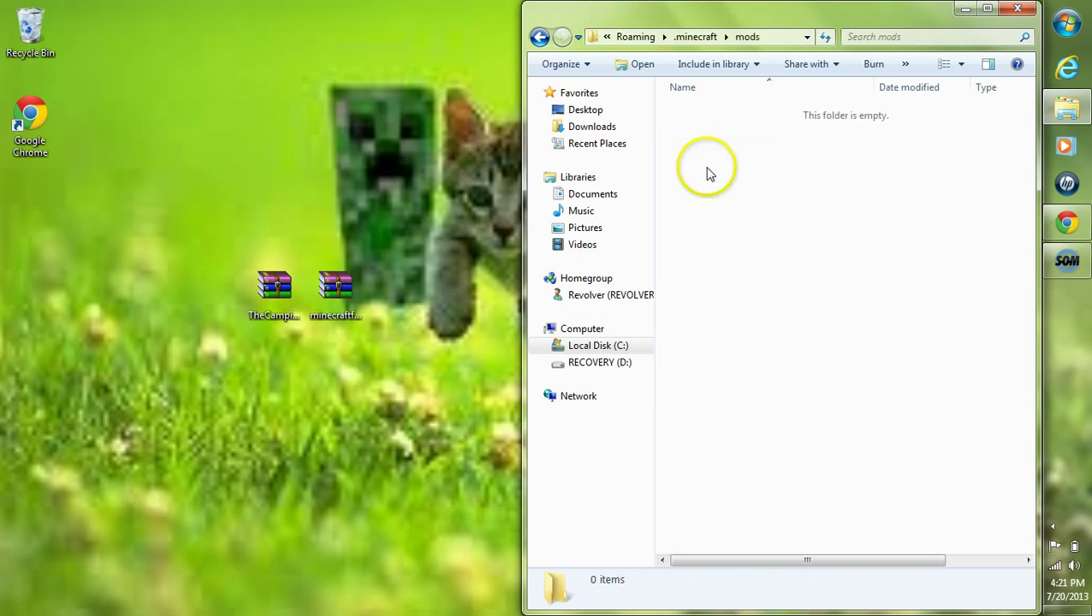
Drag the TheCampingMod_1.0.2e archive from the desktop into mods, close Explorer, and relaunch Minecraft.
{"action": "left_click", "coordinate": [271, 293]}
{"action": "left_click_drag", "start_coordinate": [270, 296], "coordinate": [777, 259]}
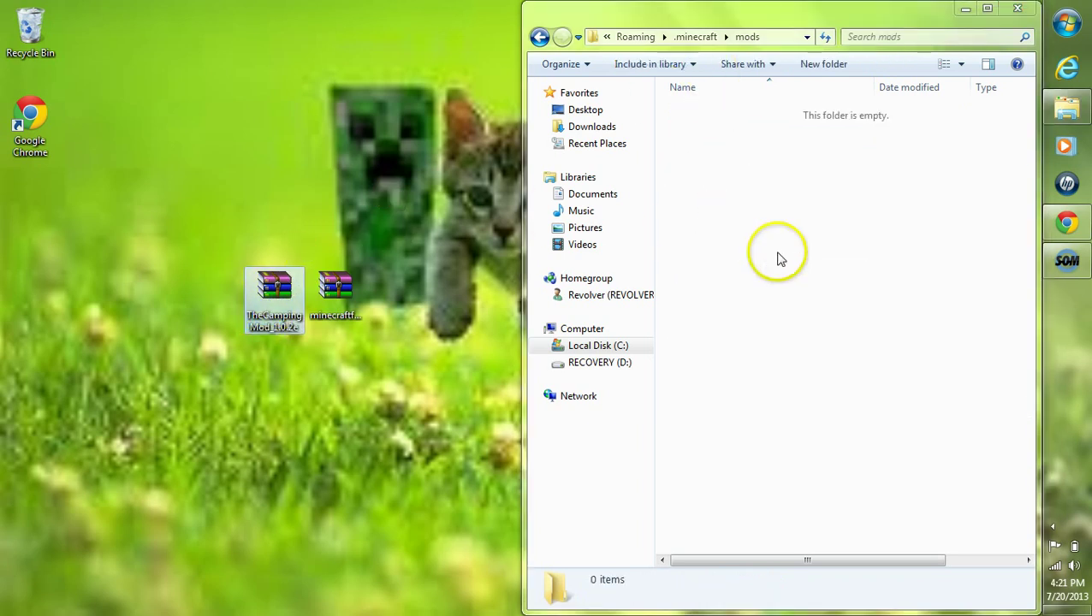
{"action": "left_click", "coordinate": [783, 319]}
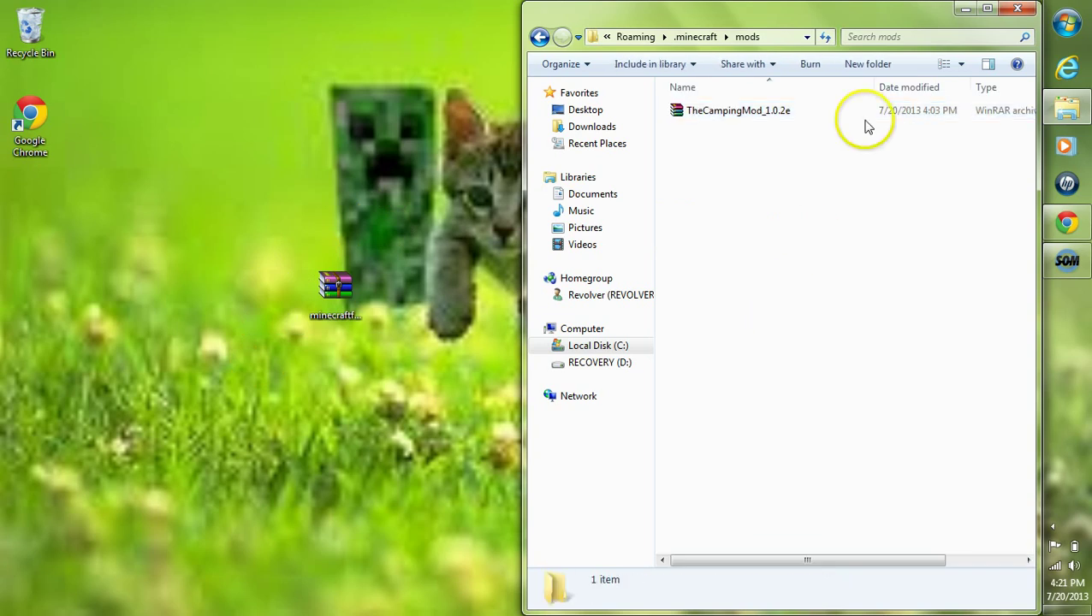
{"action": "left_click", "coordinate": [1018, 9]}
{"action": "double_click", "coordinate": [695, 296]}
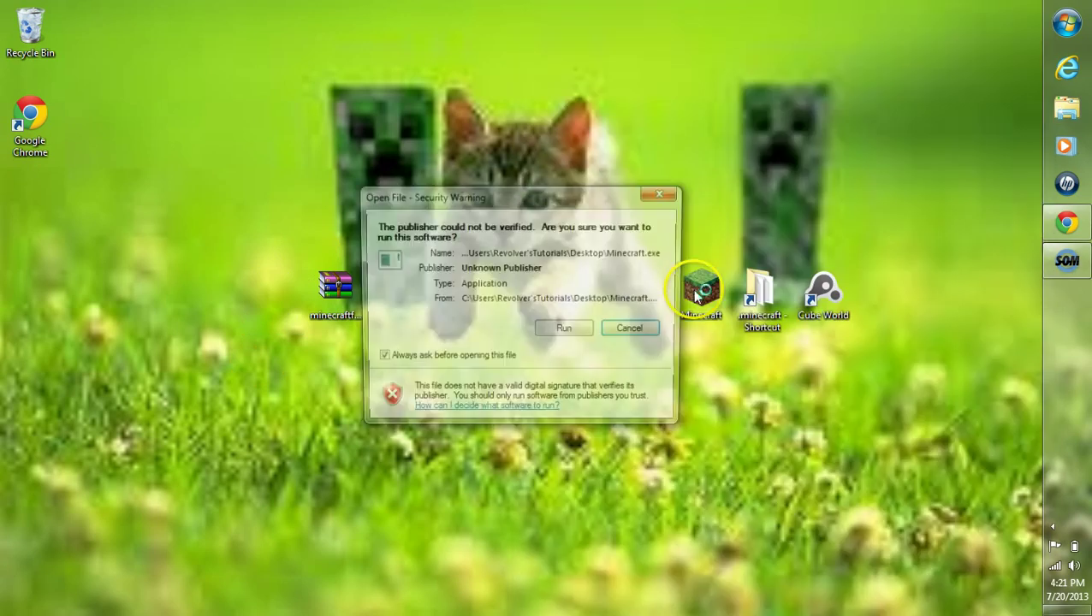
Allow the unverified launcher to run and start the game with the Forge profile.
{"action": "left_click", "coordinate": [561, 328]}
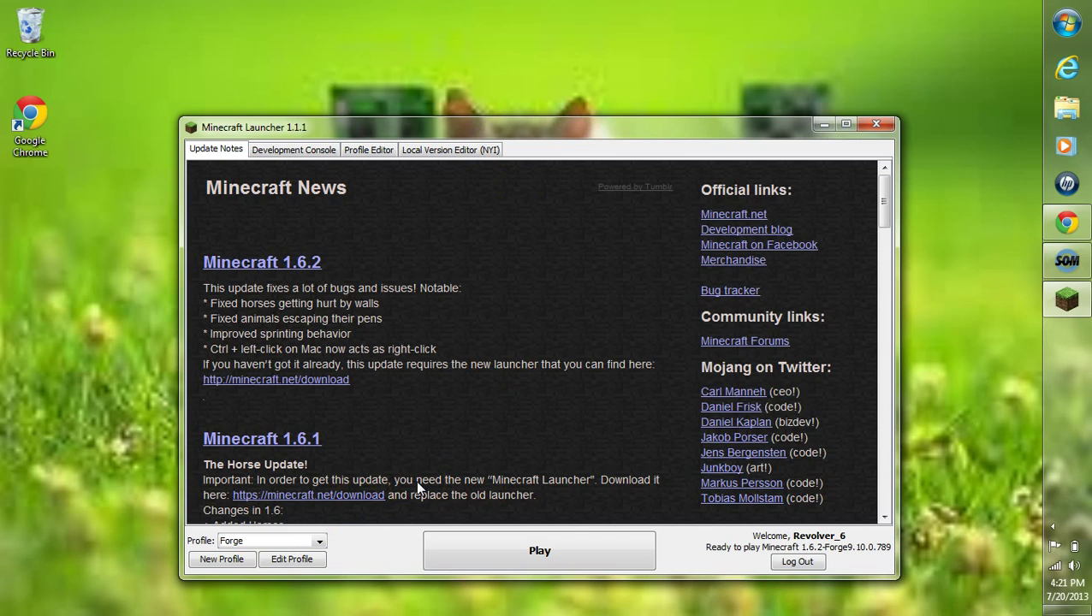
{"action": "left_click_drag", "start_coordinate": [535, 129], "coordinate": [518, 104]}
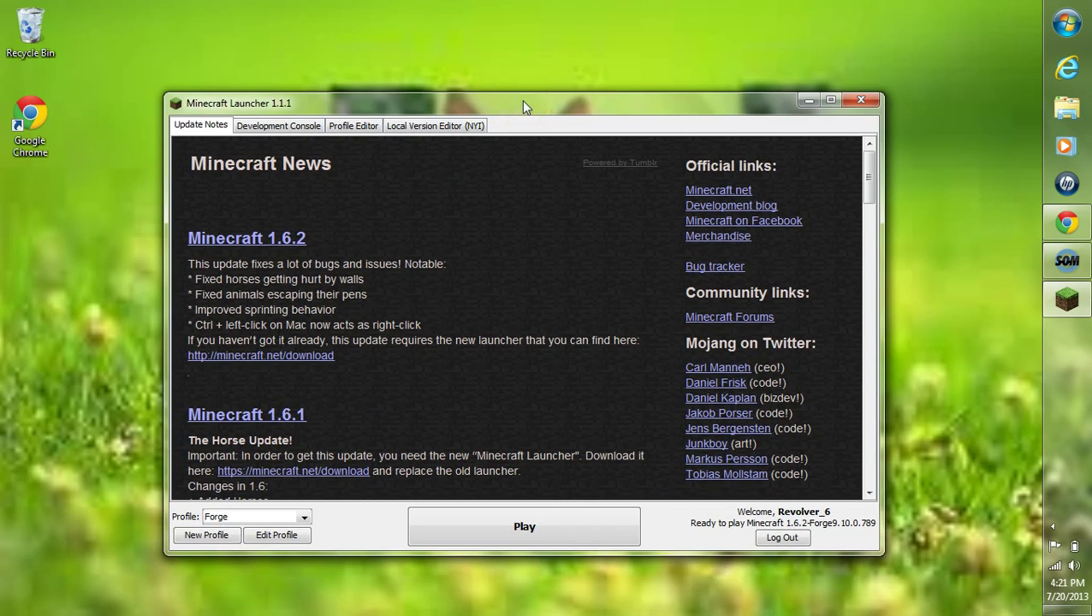
{"action": "left_click", "coordinate": [303, 517]}
{"action": "left_click", "coordinate": [266, 530]}
{"action": "left_click", "coordinate": [488, 531]}
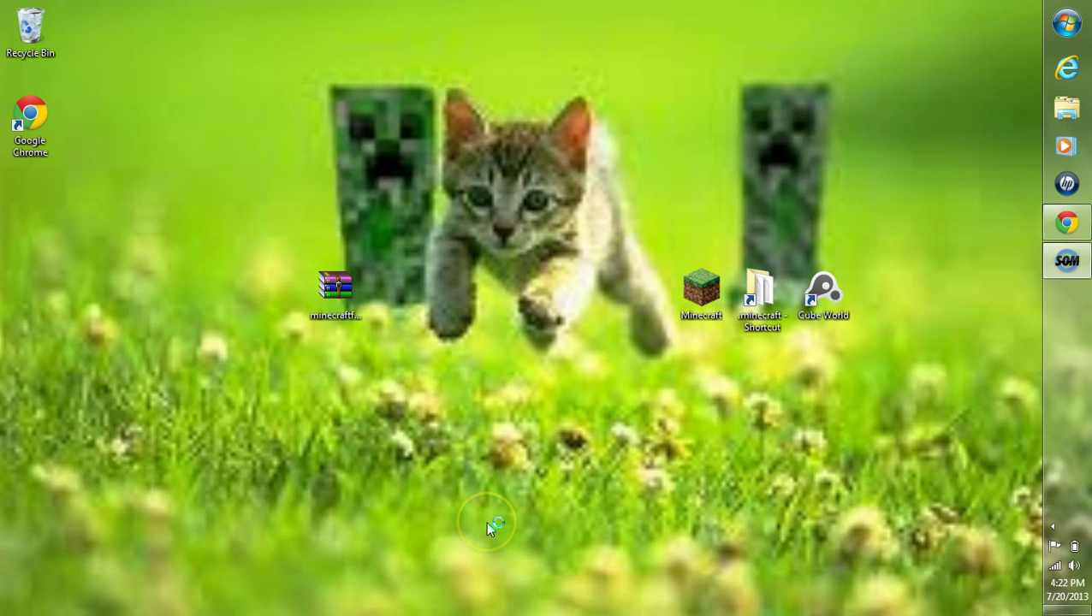
Check that TheCampingMod_1.0.2e is in the .minecraft mods folder, then close the folder.
{"action": "double_click", "coordinate": [761, 290]}
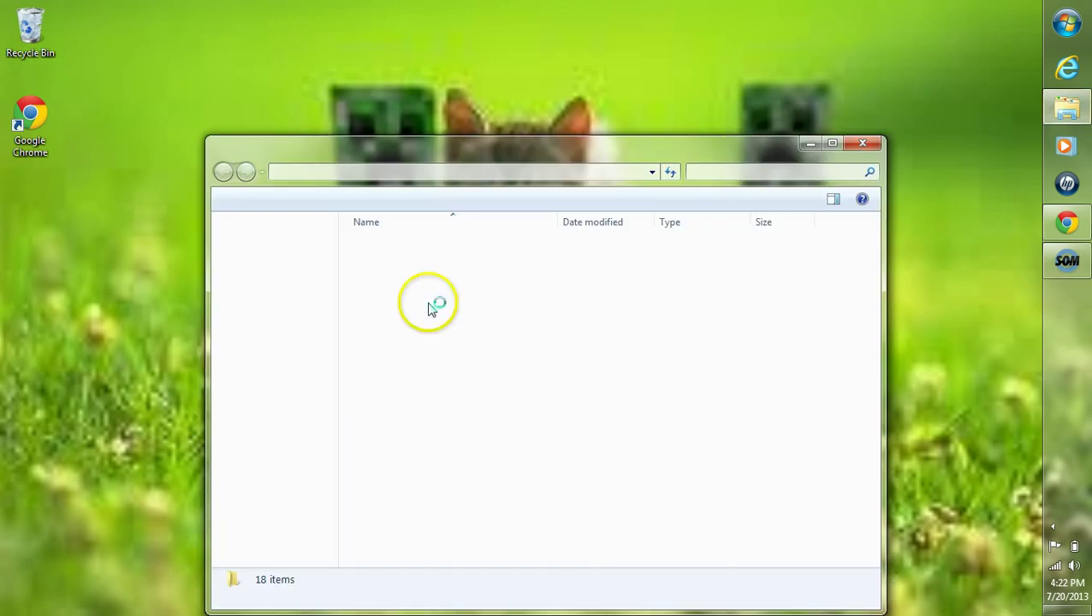
{"action": "left_click", "coordinate": [402, 295]}
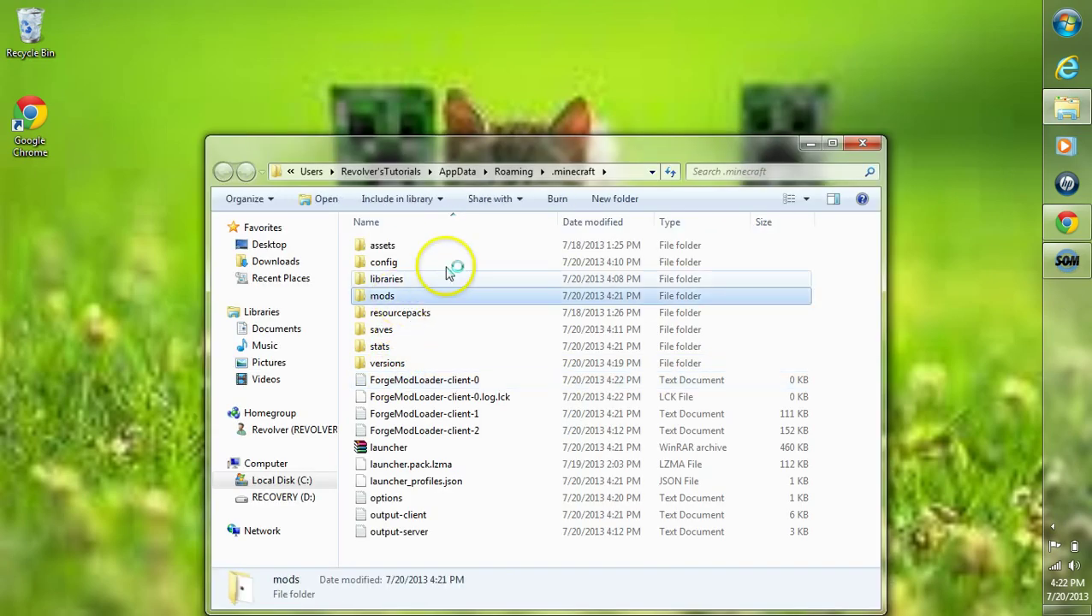
{"action": "double_click", "coordinate": [395, 291]}
{"action": "left_click_drag", "start_coordinate": [351, 364], "coordinate": [488, 248]}
{"action": "left_click", "coordinate": [863, 143]}
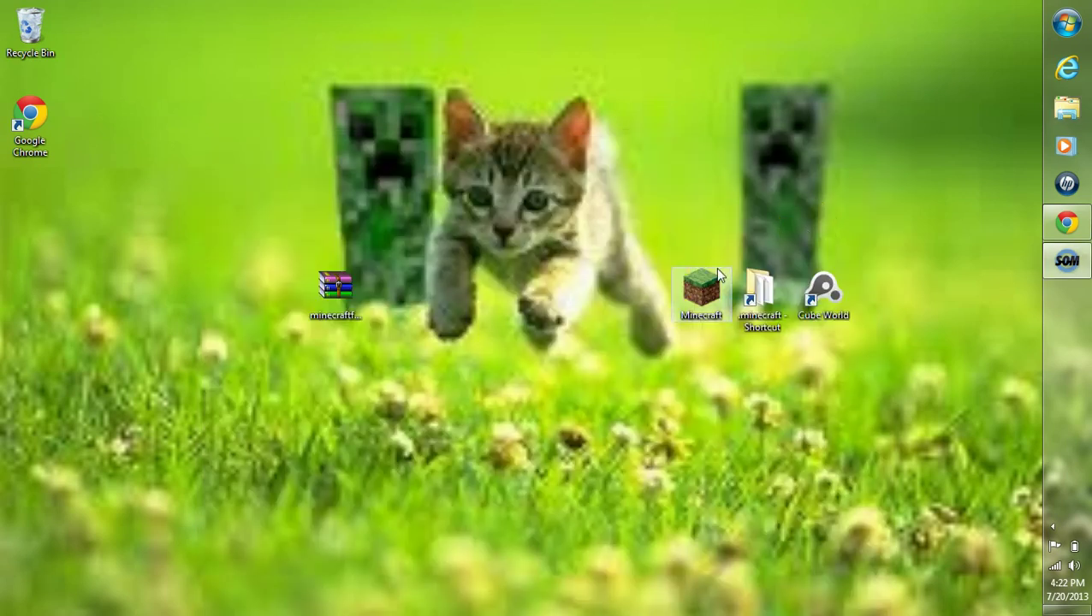
Restart Minecraft, confirm The Camping Mod appears in the Mods list, and load the saved singleplayer world.
{"action": "double_click", "coordinate": [702, 291]}
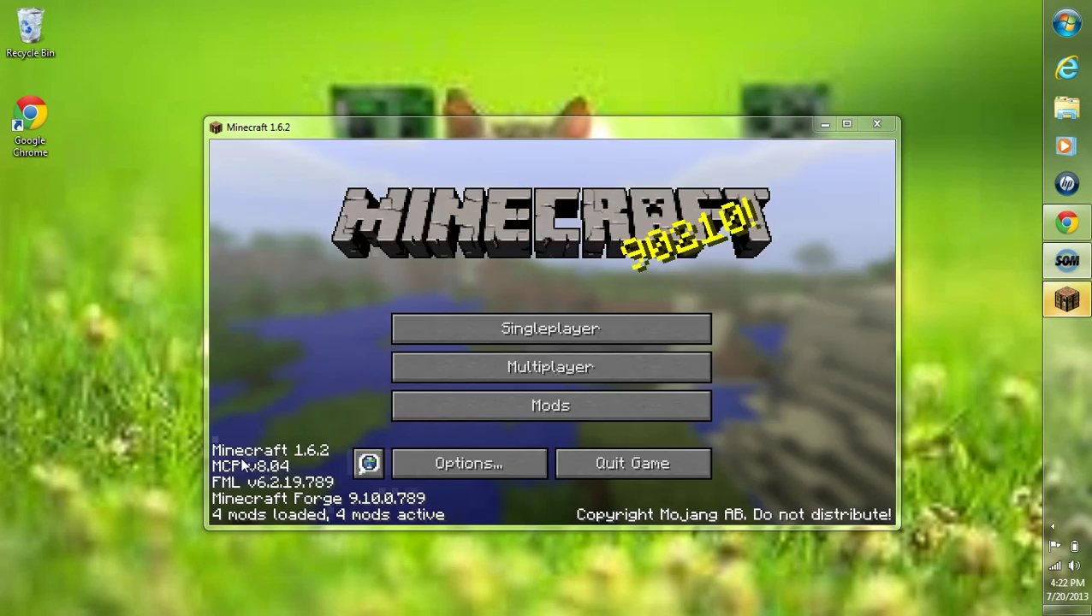
{"action": "left_click", "coordinate": [497, 410]}
{"action": "left_click", "coordinate": [282, 414]}
{"action": "left_click", "coordinate": [450, 474]}
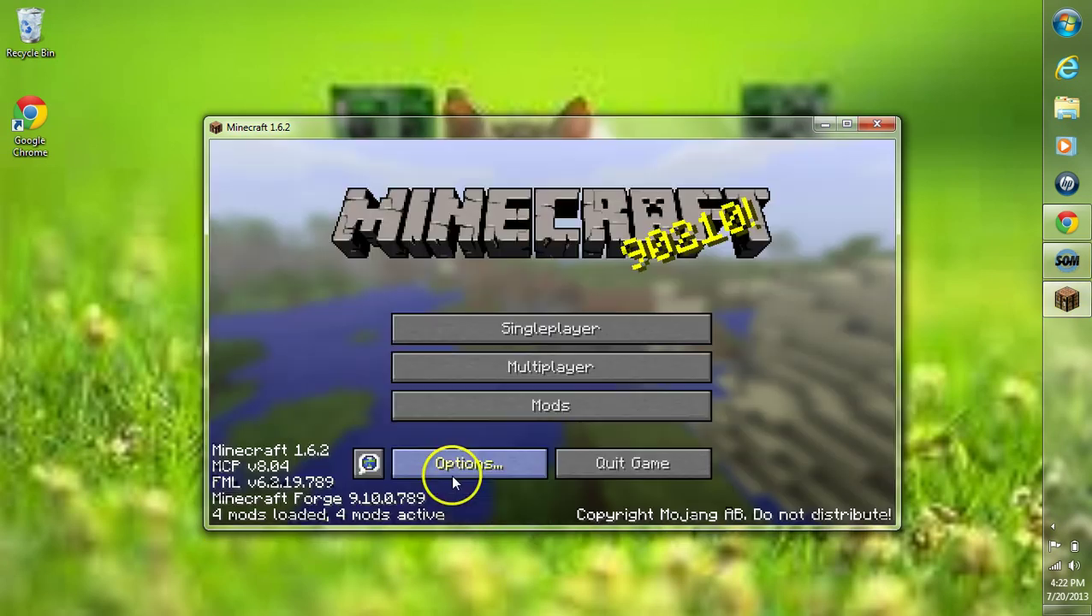
{"action": "left_click", "coordinate": [479, 326]}
{"action": "double_click", "coordinate": [477, 360]}
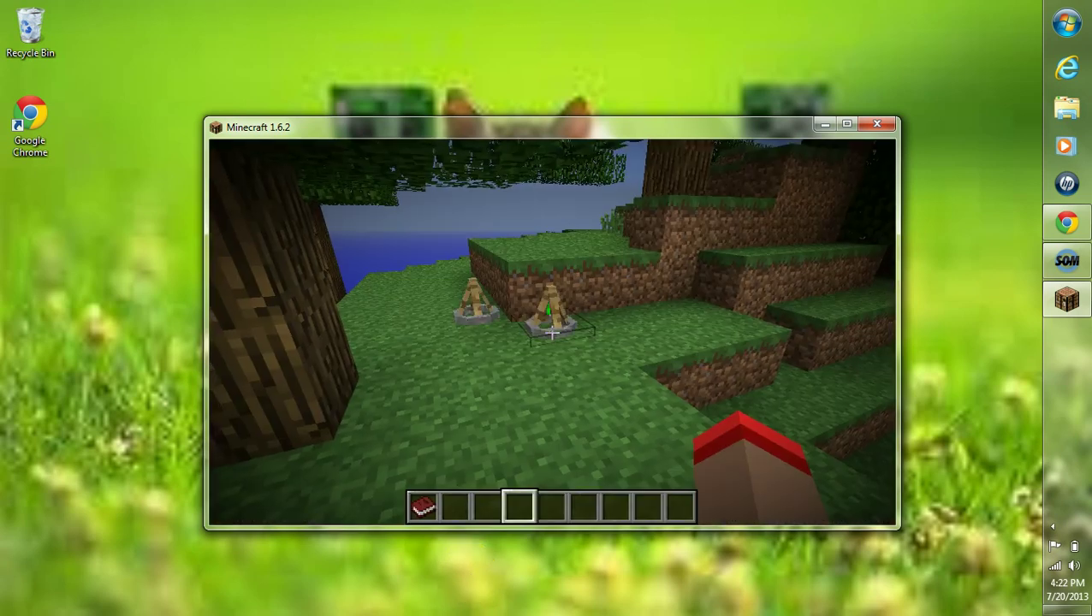
Open the creative inventory and switch to the Camping Stuff tab on the second tab page.
{"action": "key", "text": "e"}
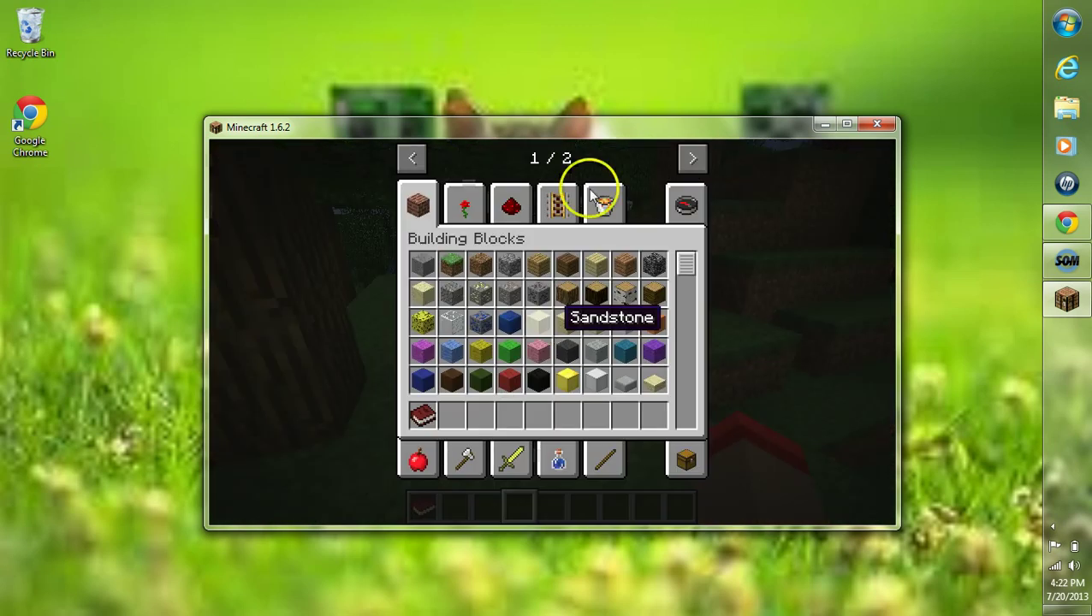
{"action": "left_click", "coordinate": [694, 160]}
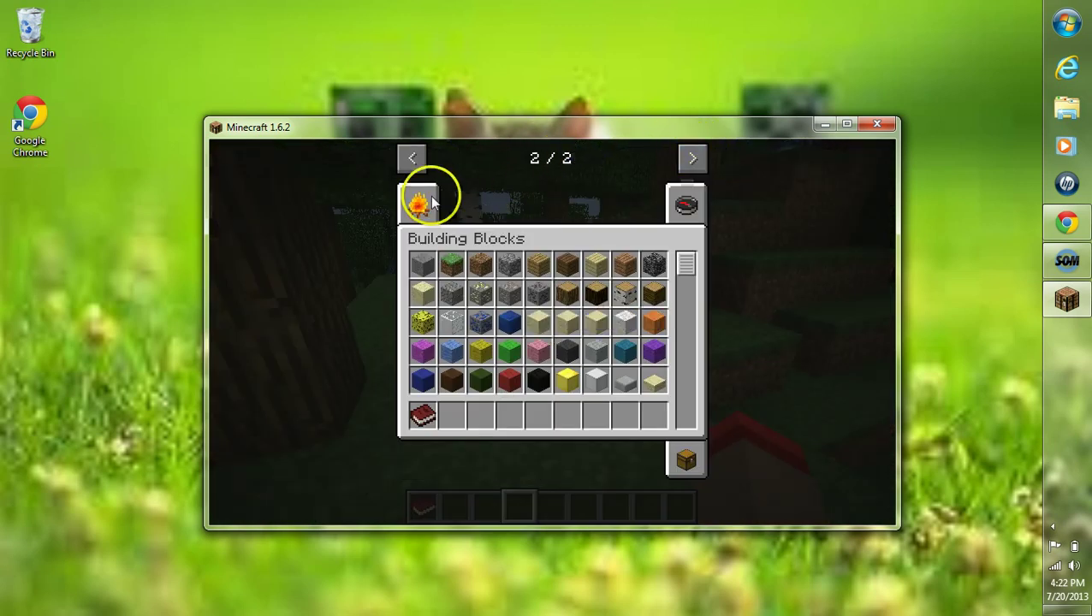
{"action": "left_click", "coordinate": [418, 204]}
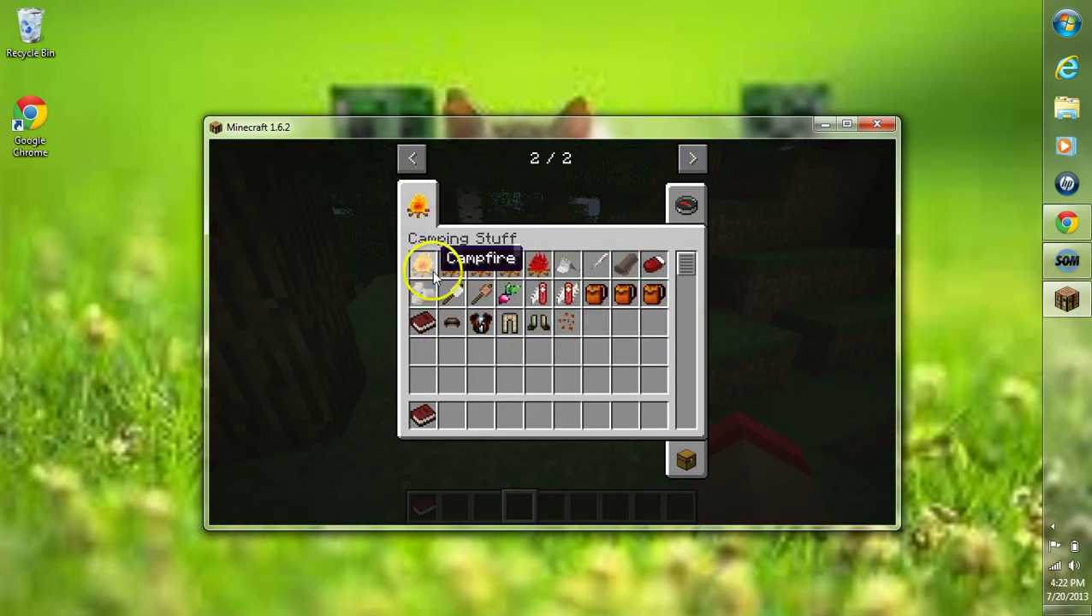